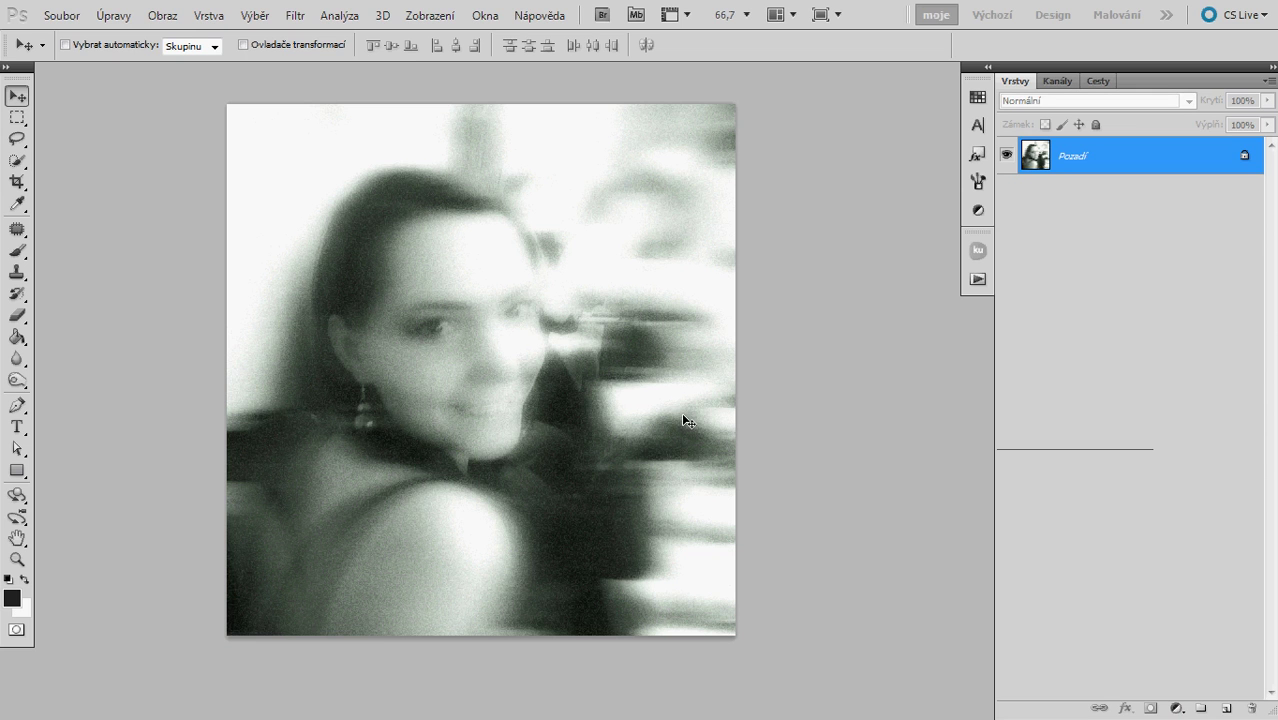
- Pan the view of the finished blurred portrait slightly to the right
drag(647, 393, 657, 394)
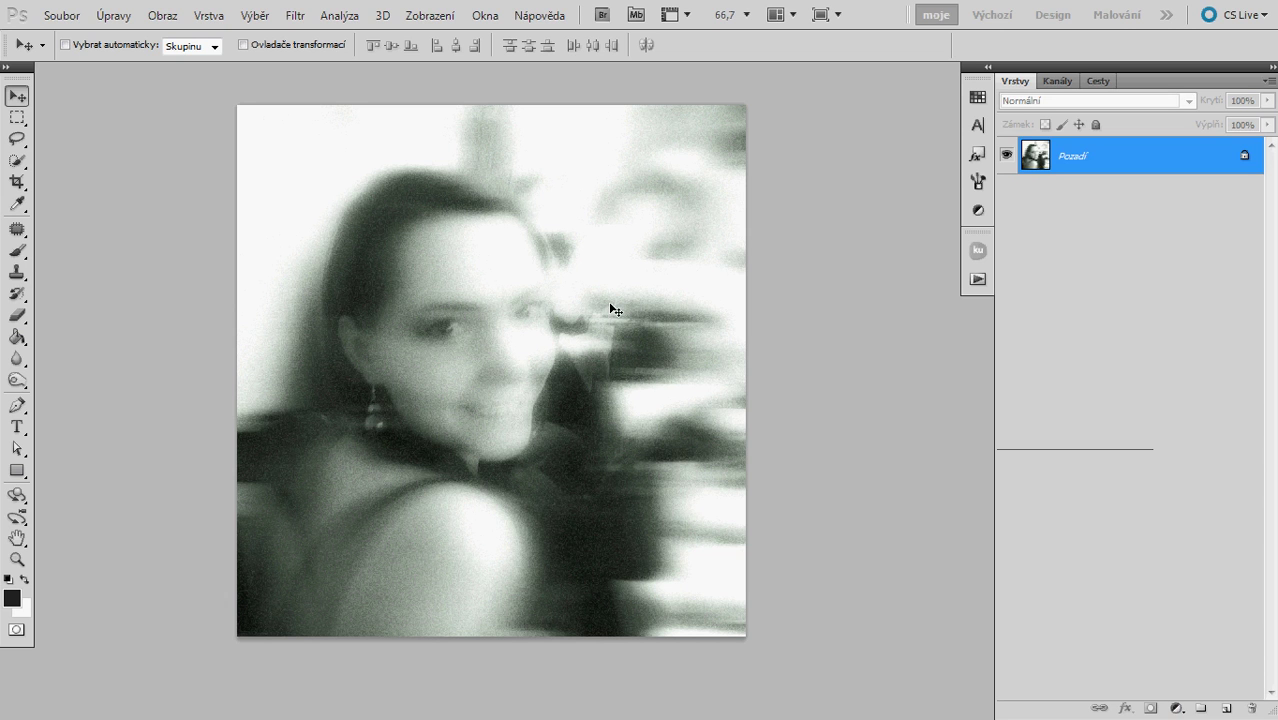
drag(611, 317, 625, 319)
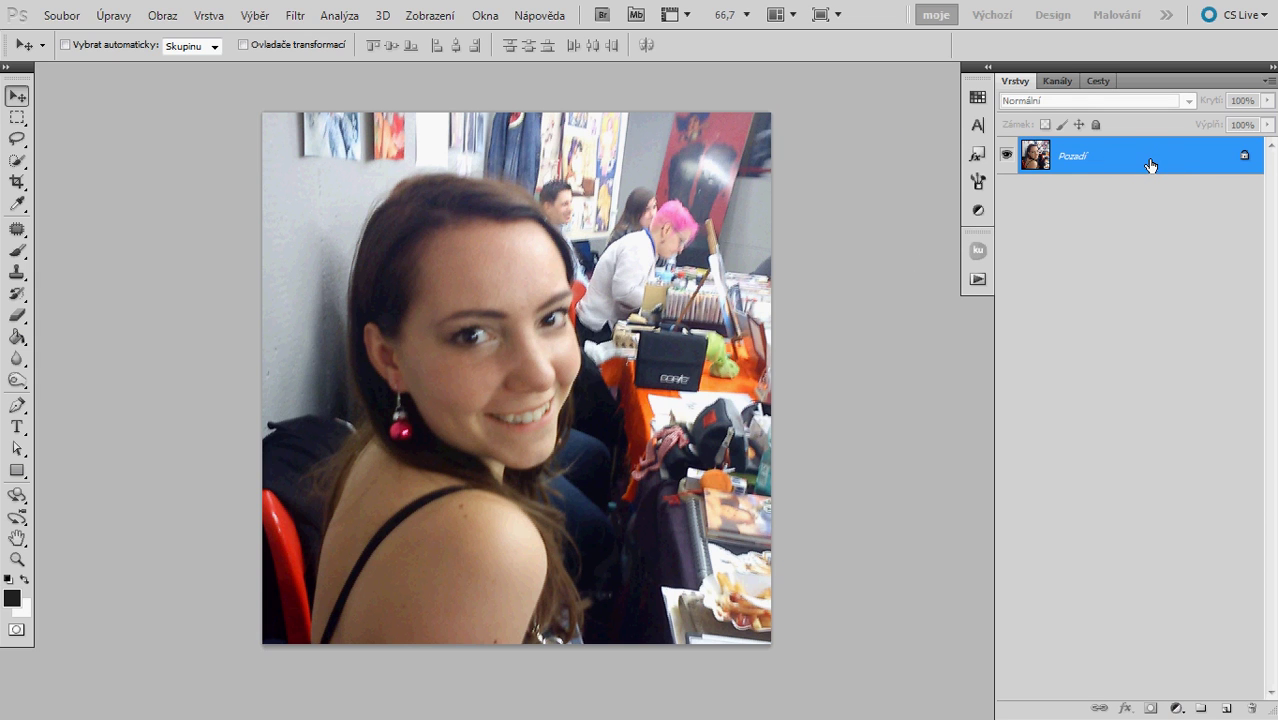
- Unlock the Pozadí background as Vrstva 0 and duplicate it as Vrstva 0 kopie
double_click(1150, 165)
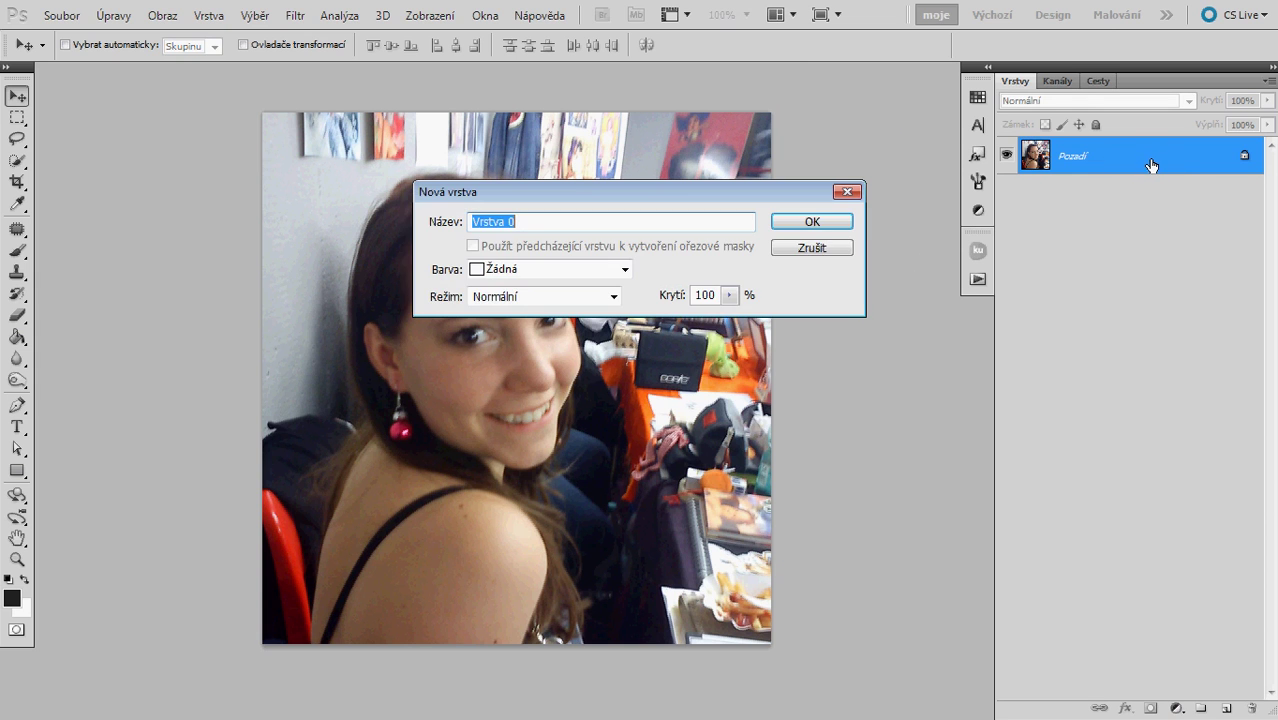
click(810, 222)
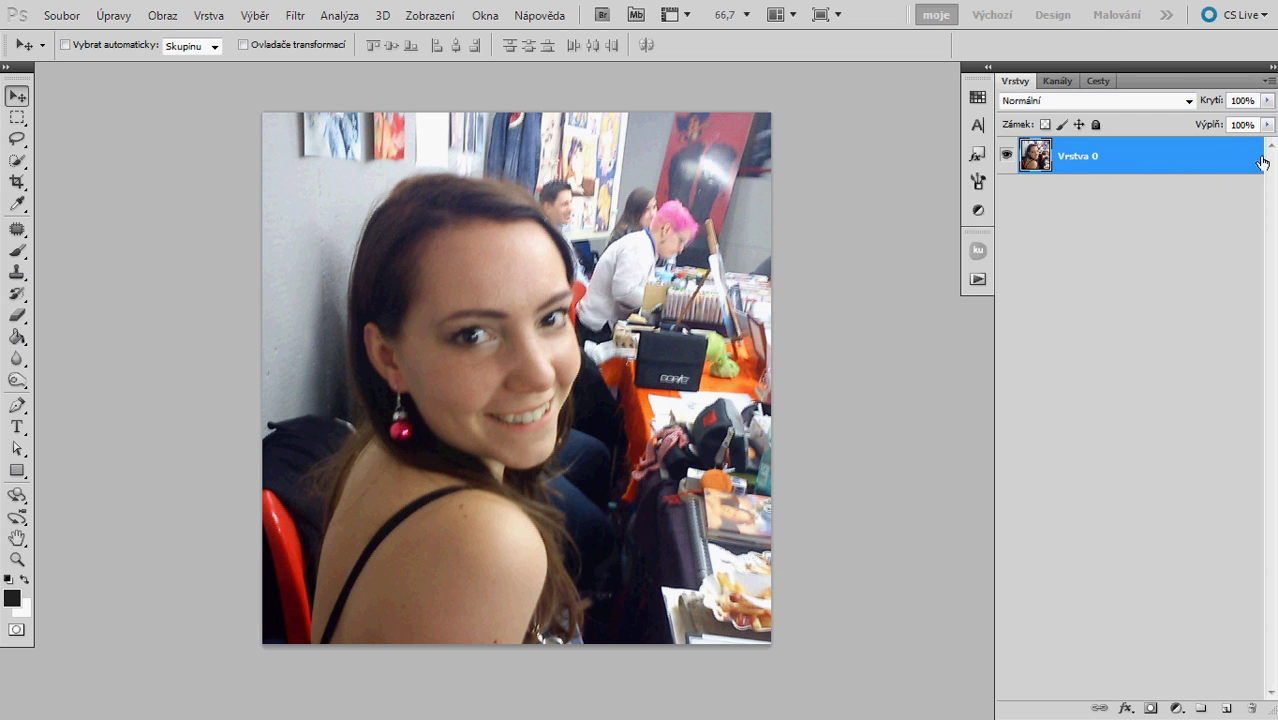
drag(1262, 162, 1236, 714)
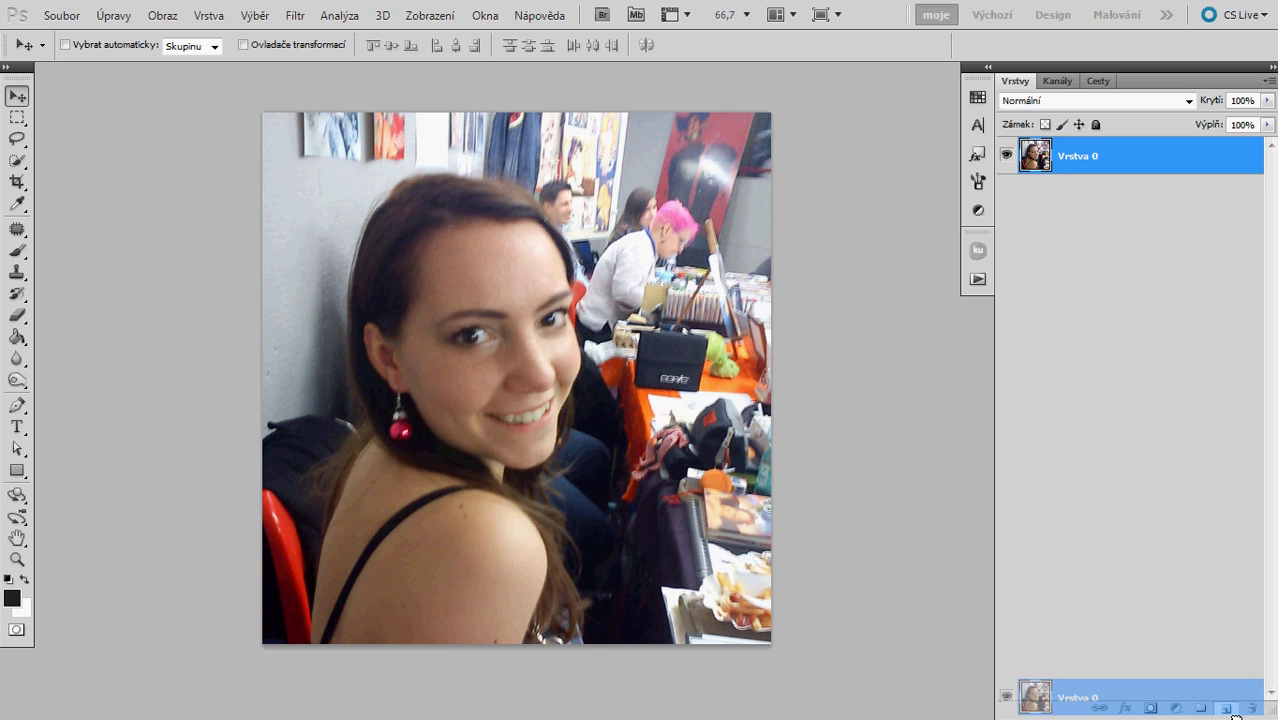
drag(1236, 717, 1236, 716)
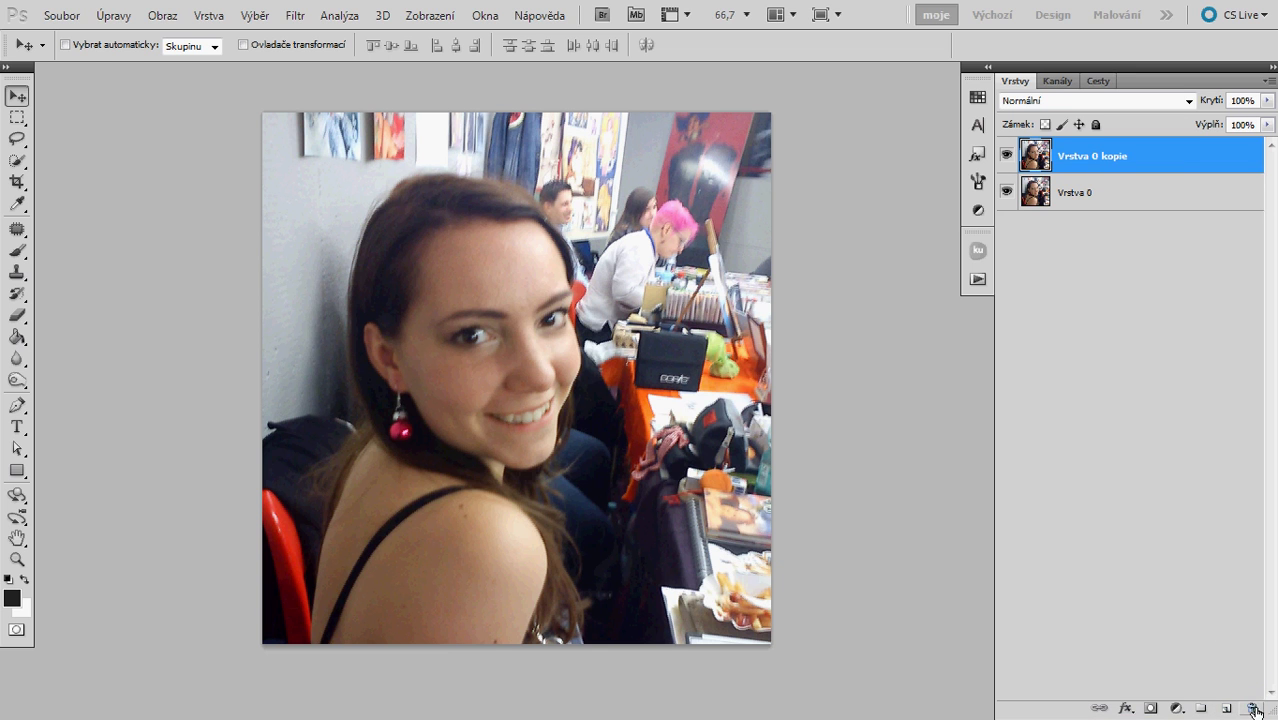
- Try merging and desaturating the copy layer, undoing both changes
key(ctrl+e)
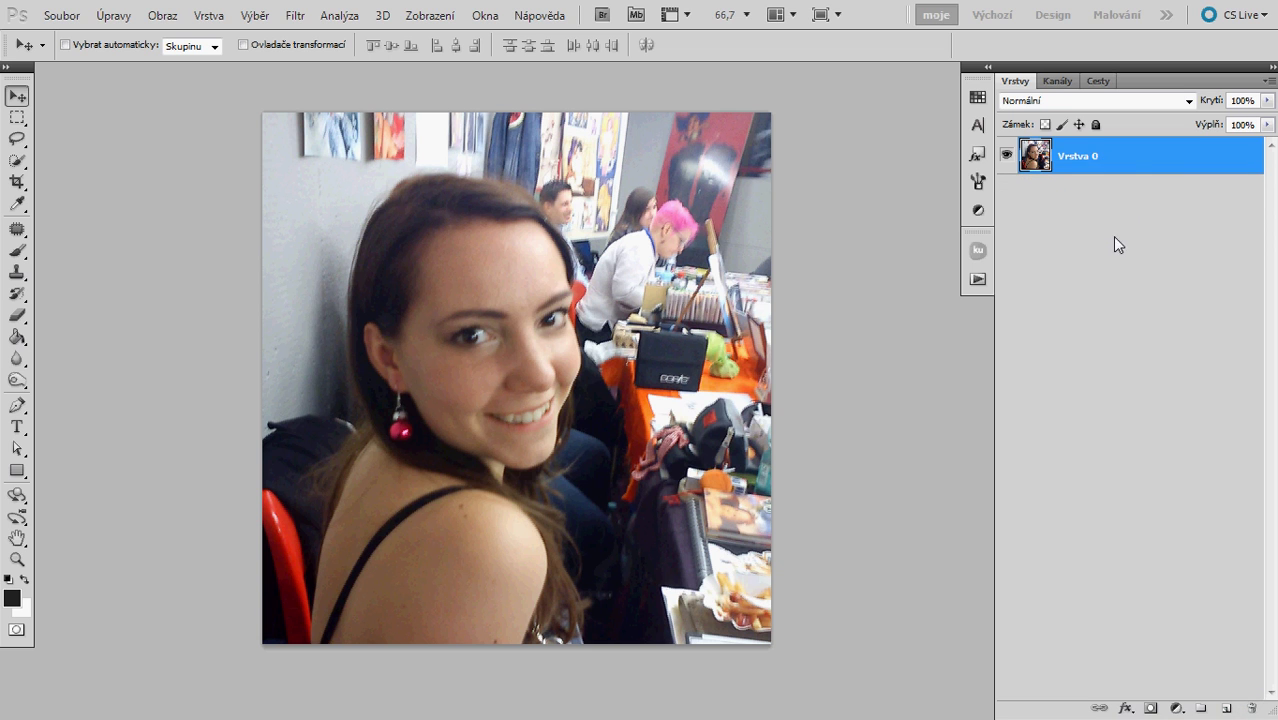
key(ctrl+z)
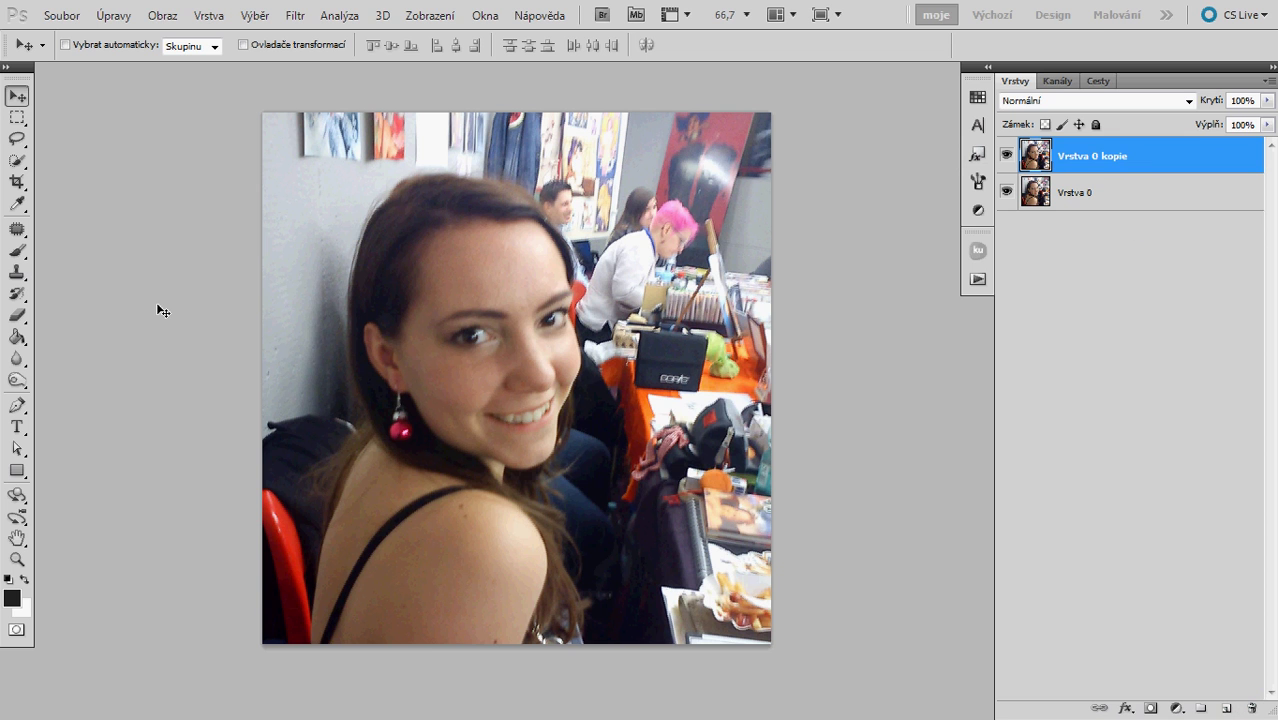
key(ctrl+shift+u)
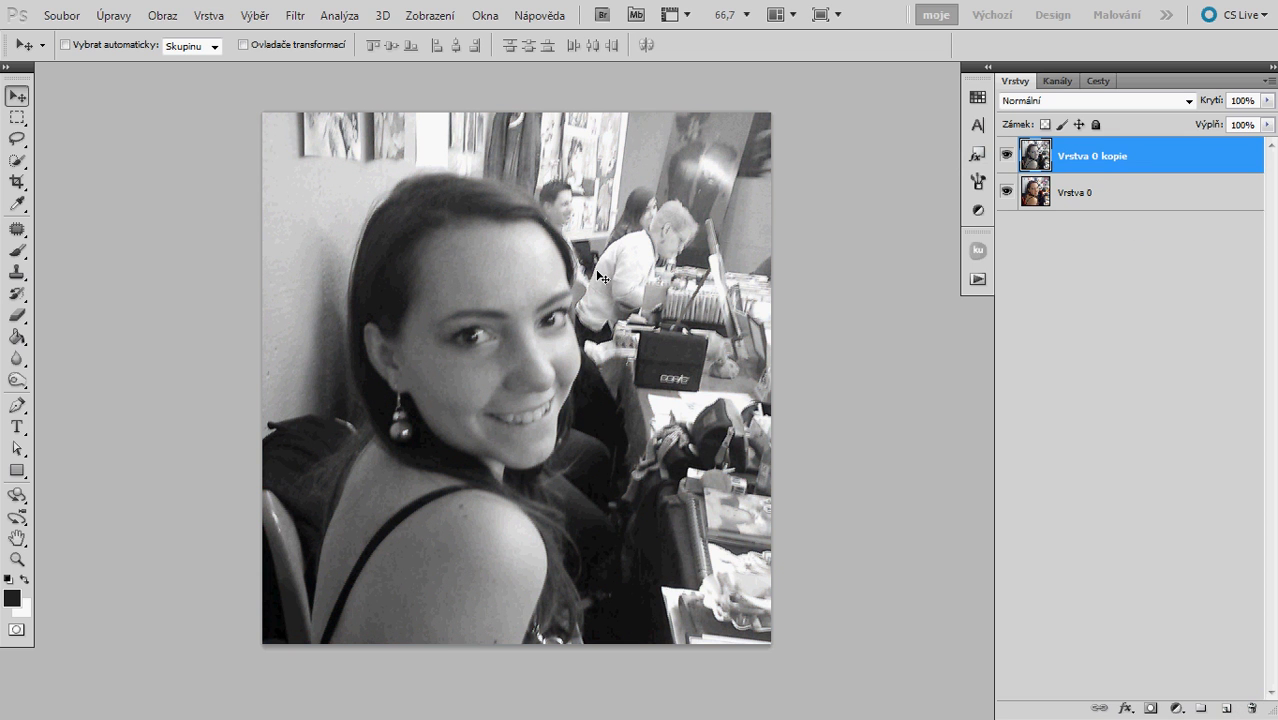
key(ctrl+z)
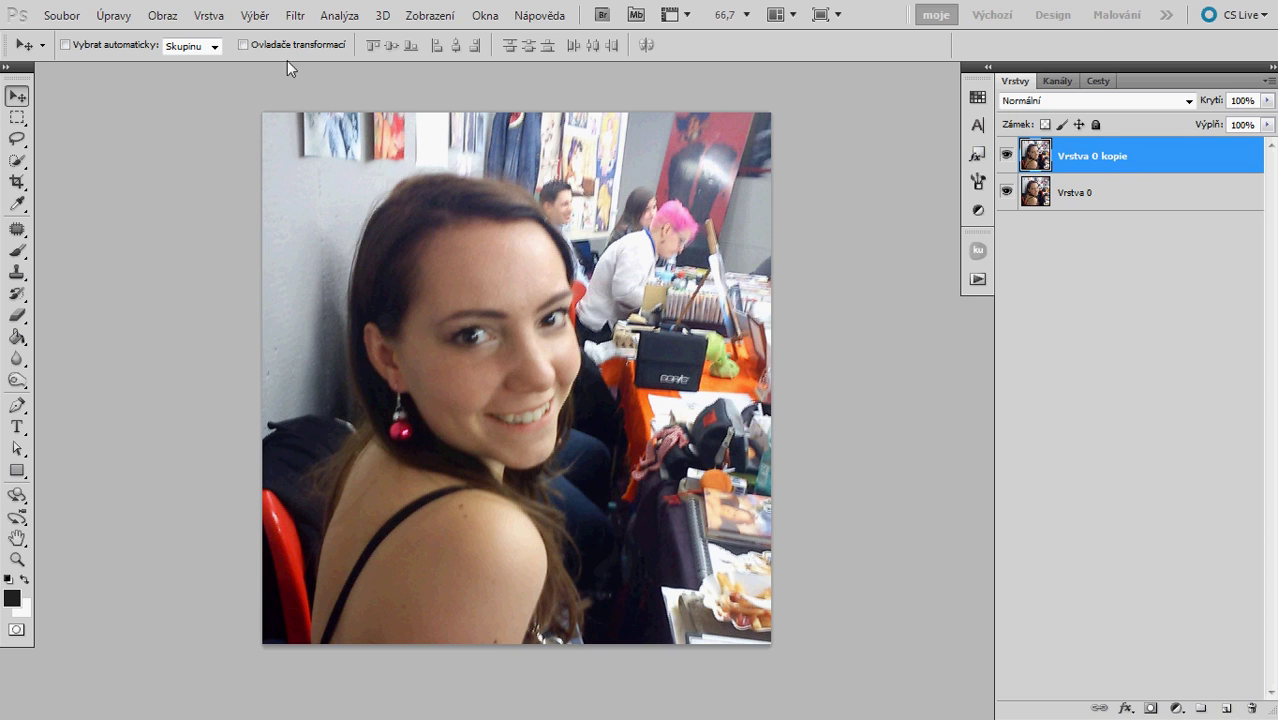
- Desaturate Vrstva 0 kopie with Odbarvit and duplicate it as Vrstva 0 kopie 2
click(163, 22)
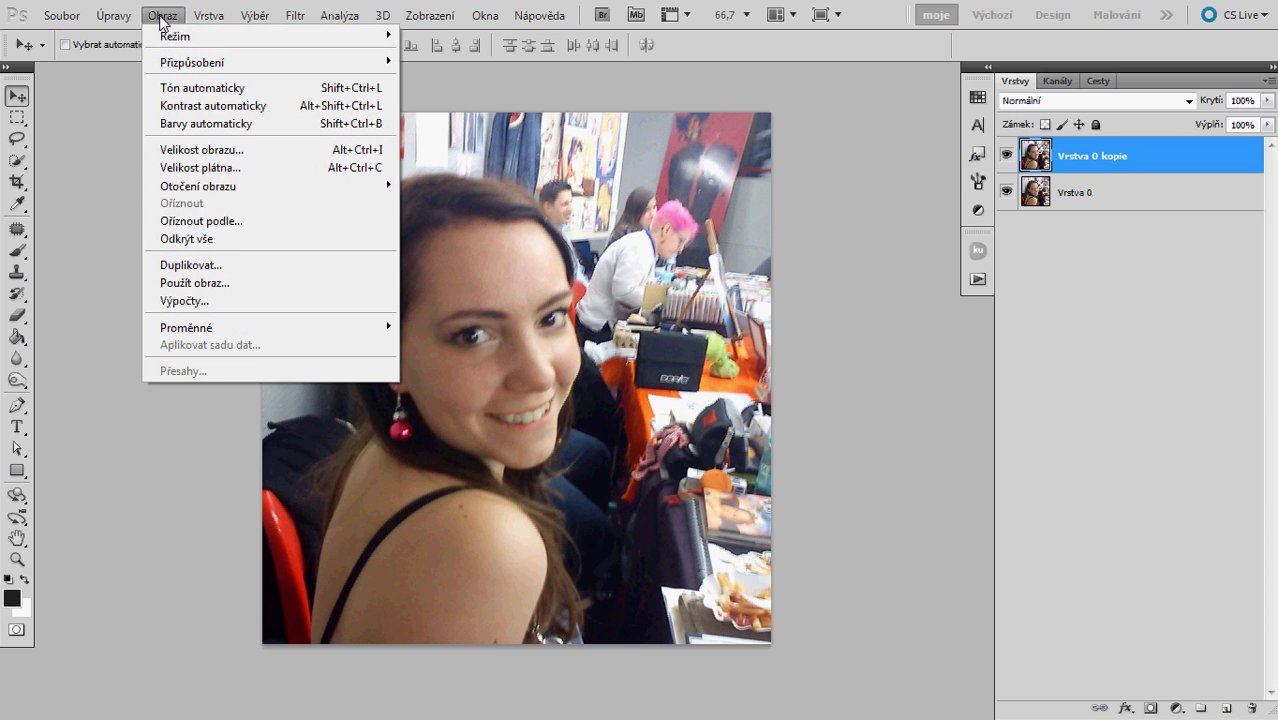
mouse_move(192, 62)
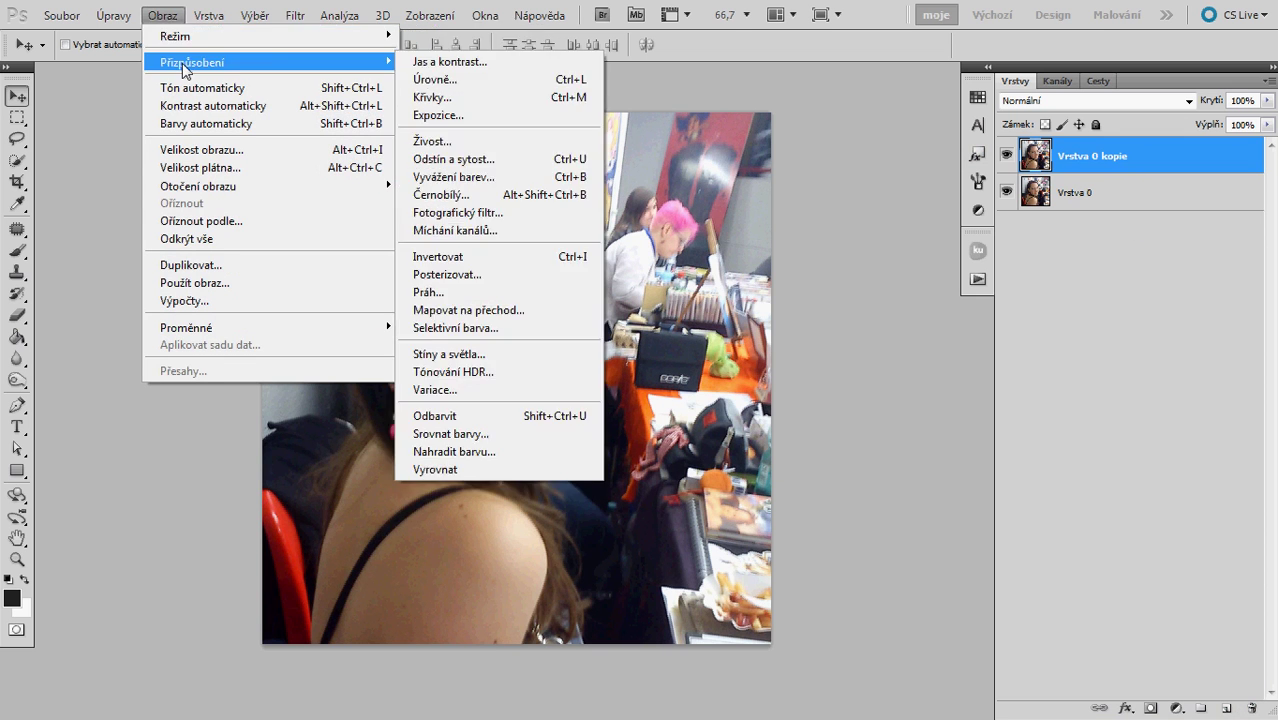
click(538, 416)
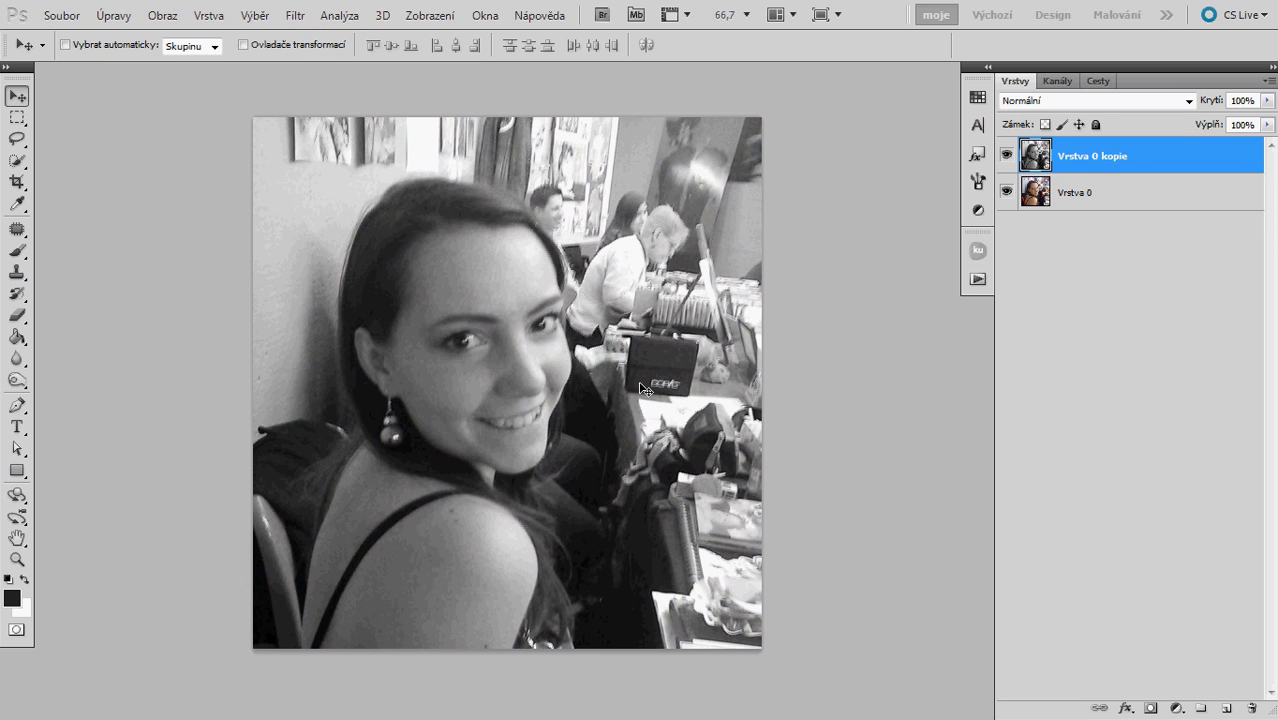
key(ctrl+j)
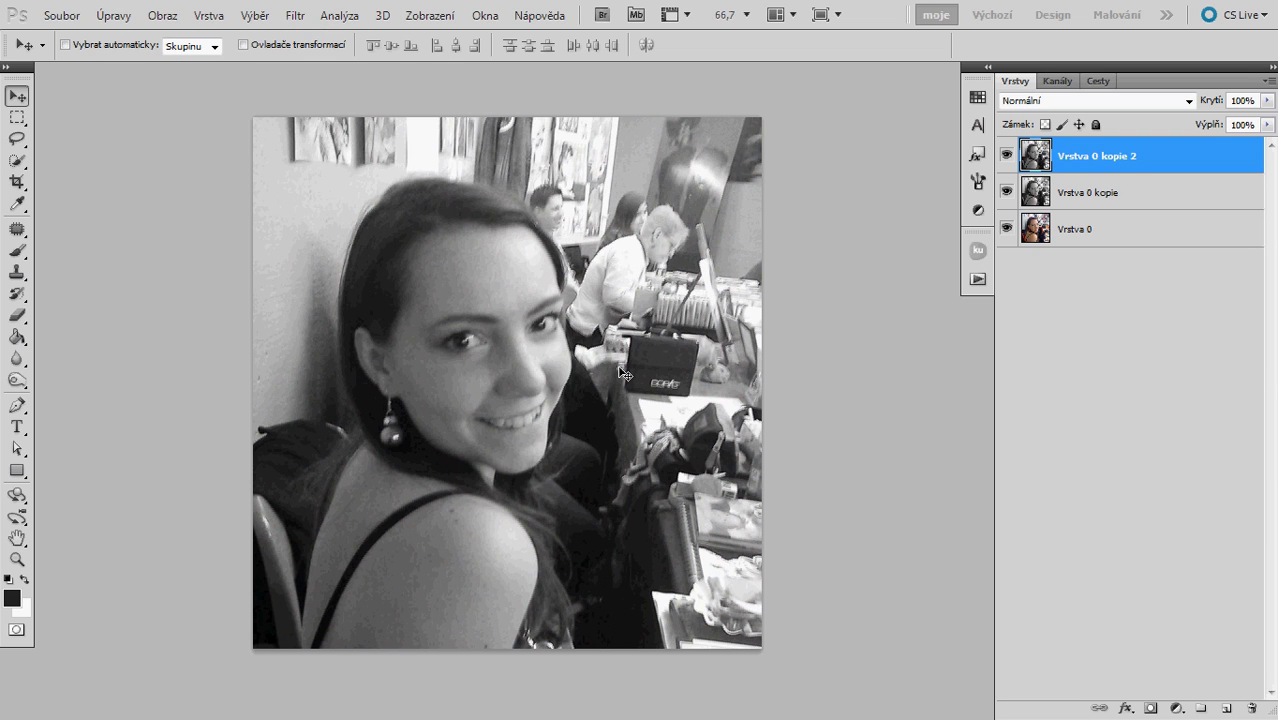
- Apply Rozmáznout motion blur to Vrstva 0 kopie 2 with angle 0 and distance about 98 px
click(253, 16)
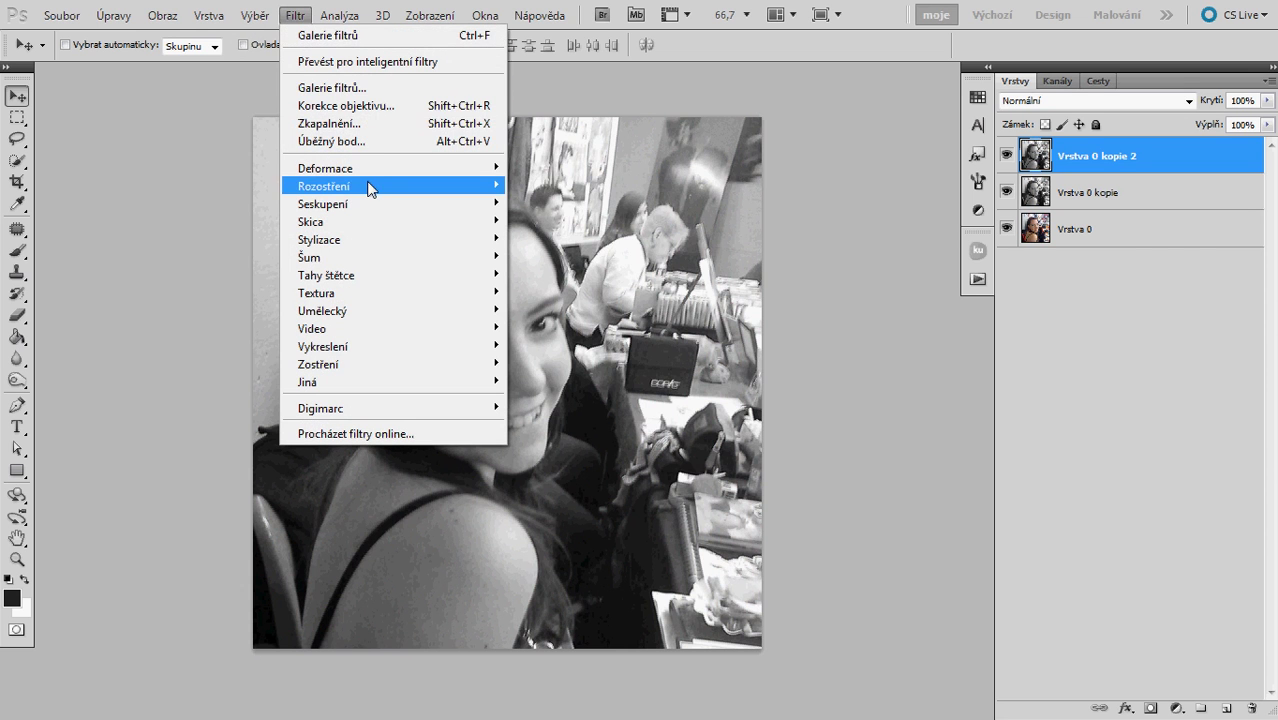
mouse_move(324, 186)
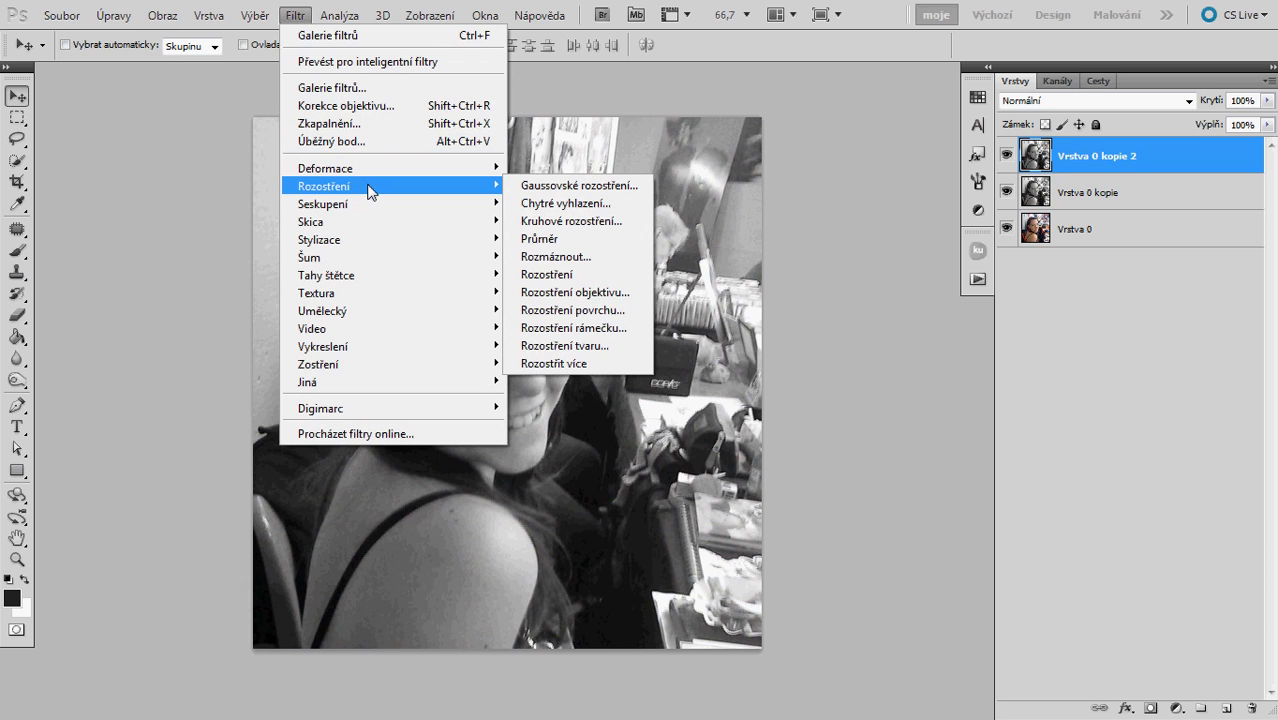
click(606, 263)
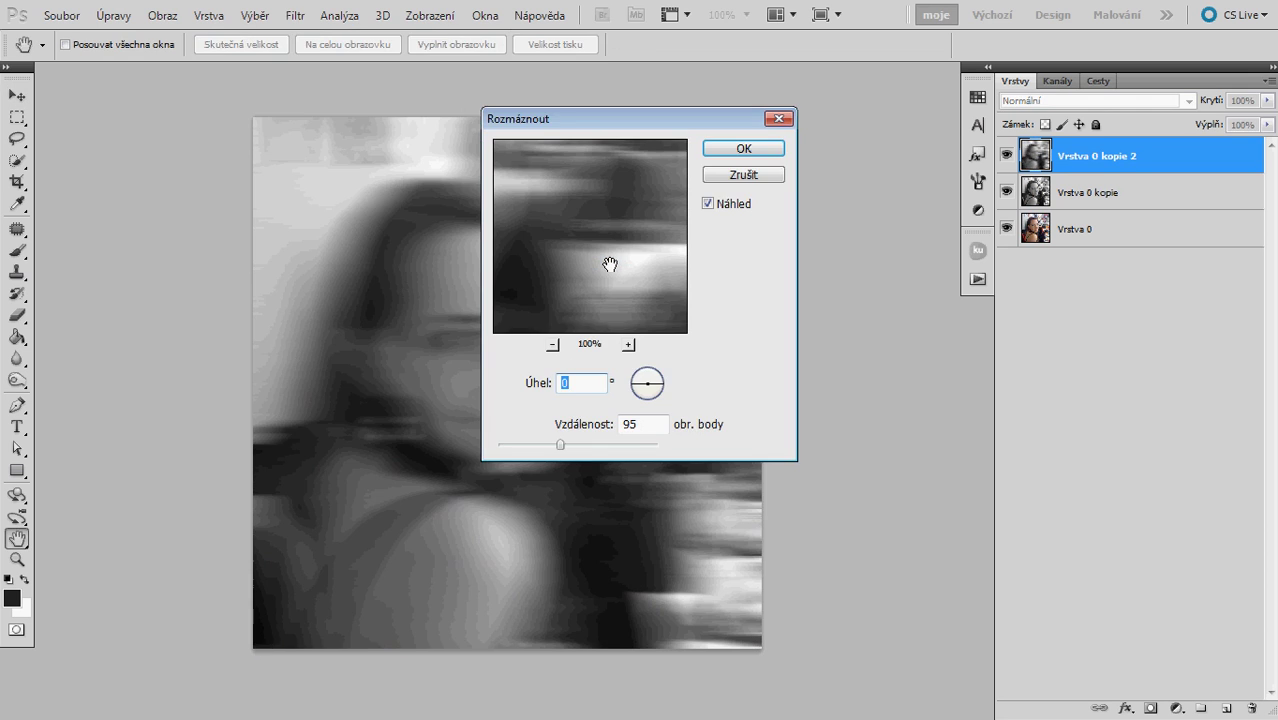
drag(596, 127, 751, 101)
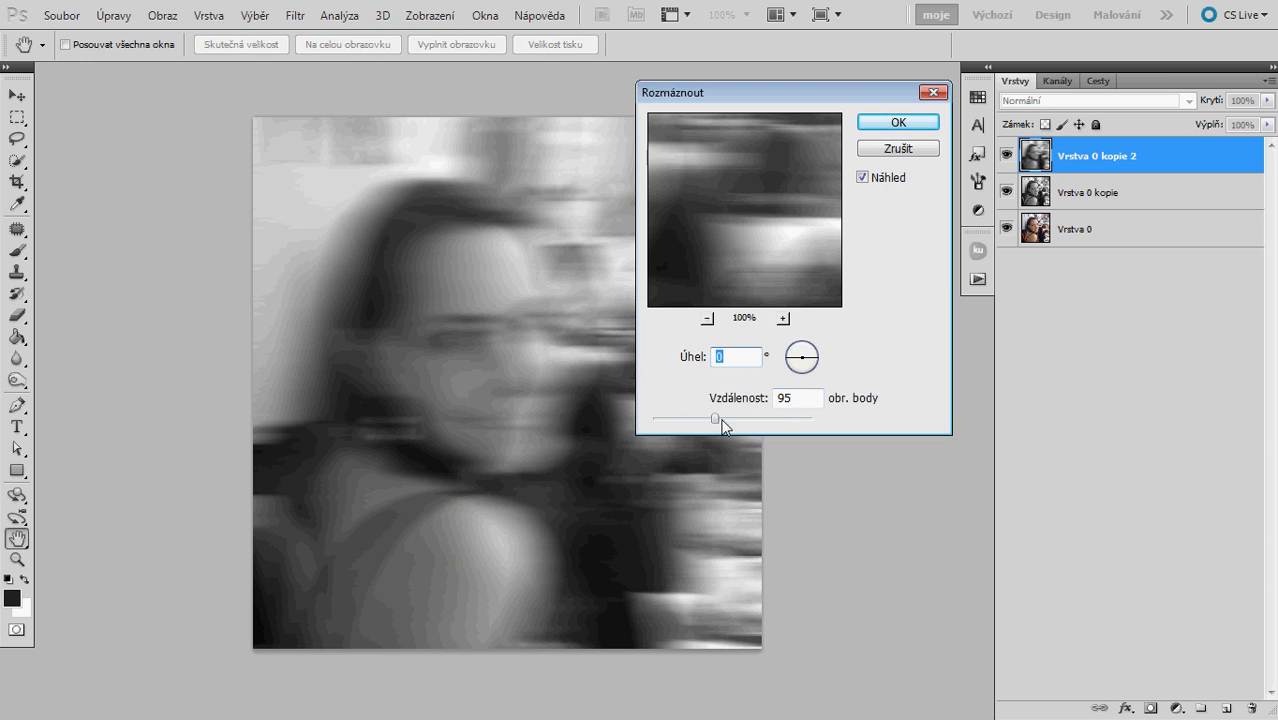
mouse_move(723, 425)
mouse_down()
mouse_move(700, 423)
mouse_move(716, 427)
mouse_up()
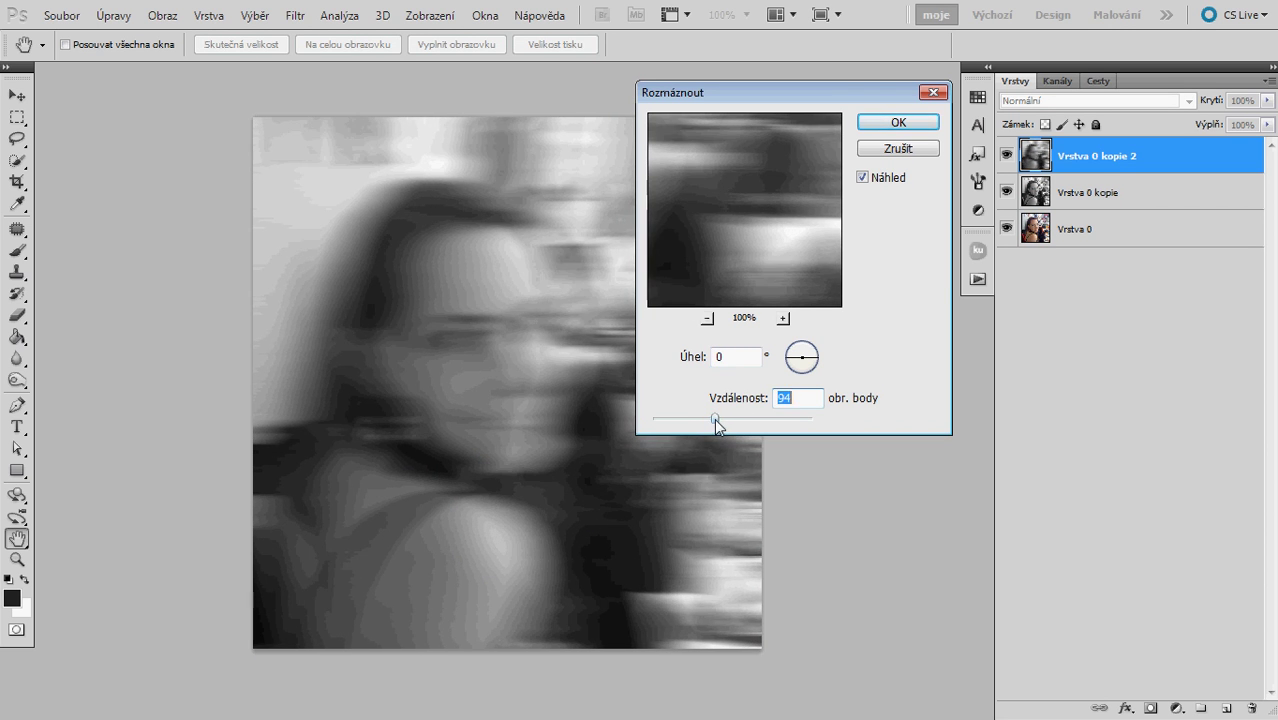
drag(714, 418, 714, 418)
click(889, 123)
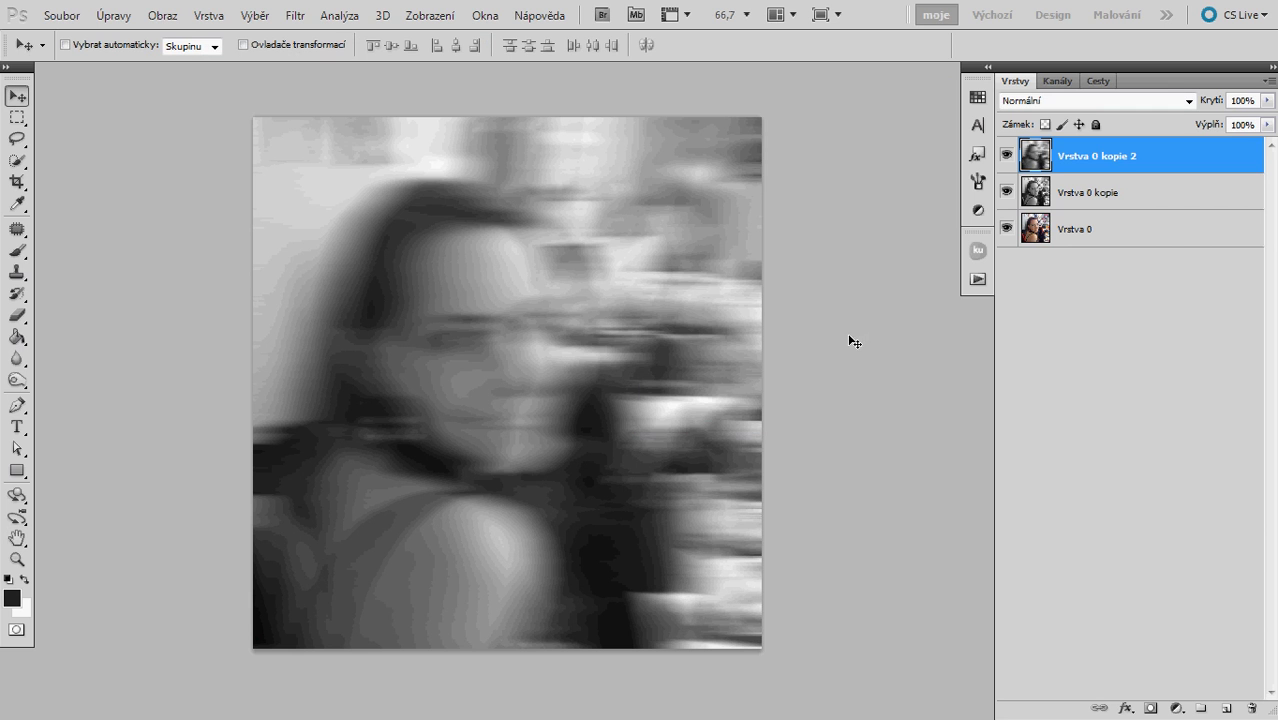
- Give Vrstva 0 kopie 2 a white layer mask and switch to the Brush tool
drag(606, 336, 596, 342)
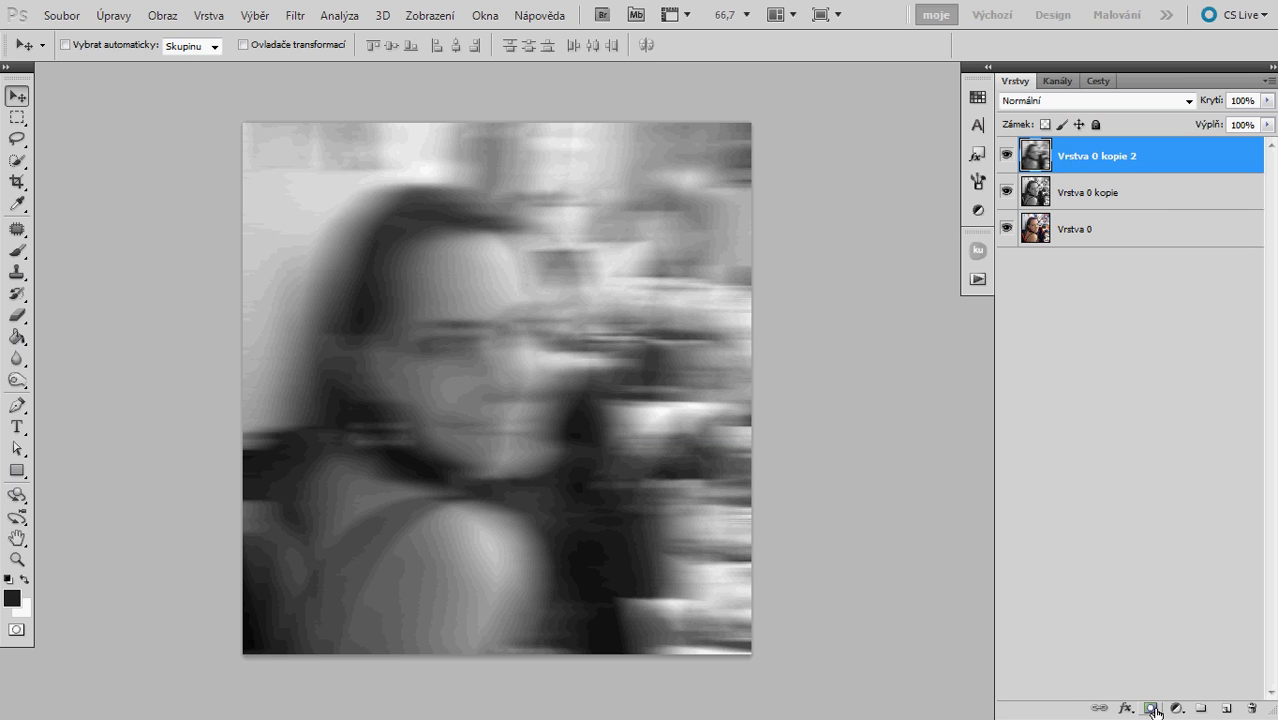
click(1155, 707)
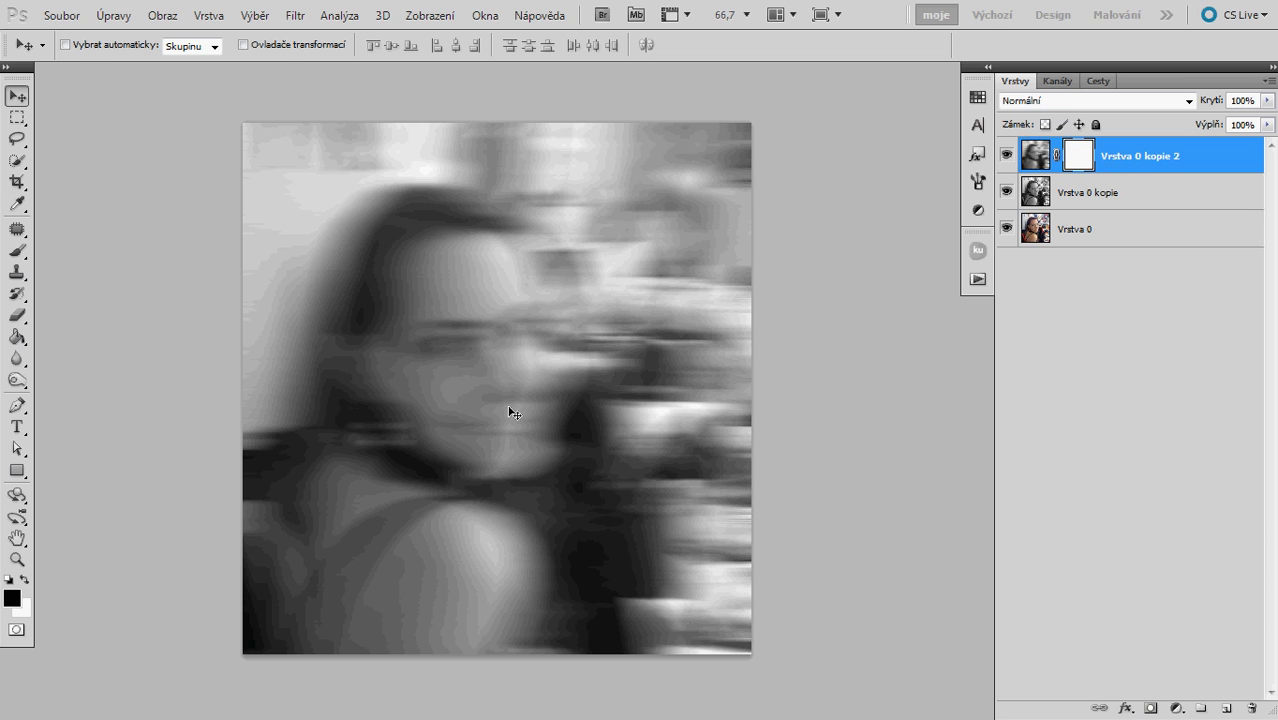
key(b)
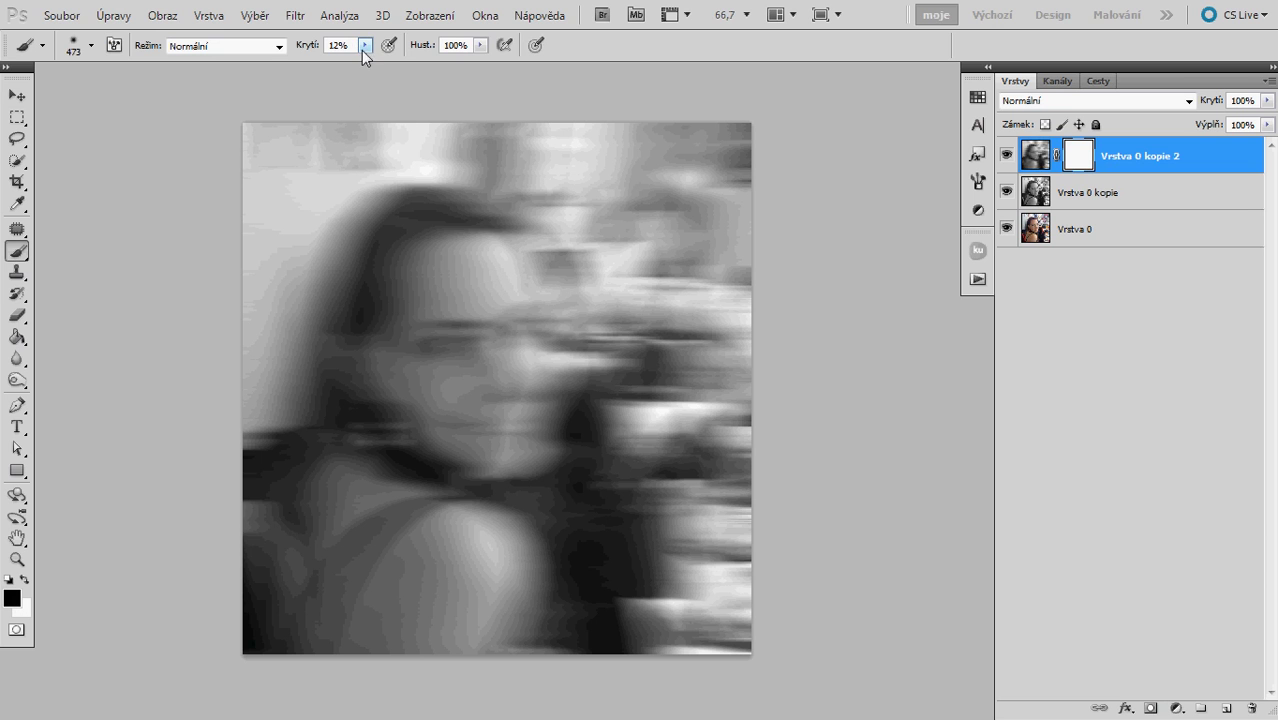
- Set the brush to 10% opacity and 618 px size
drag(365, 45, 365, 64)
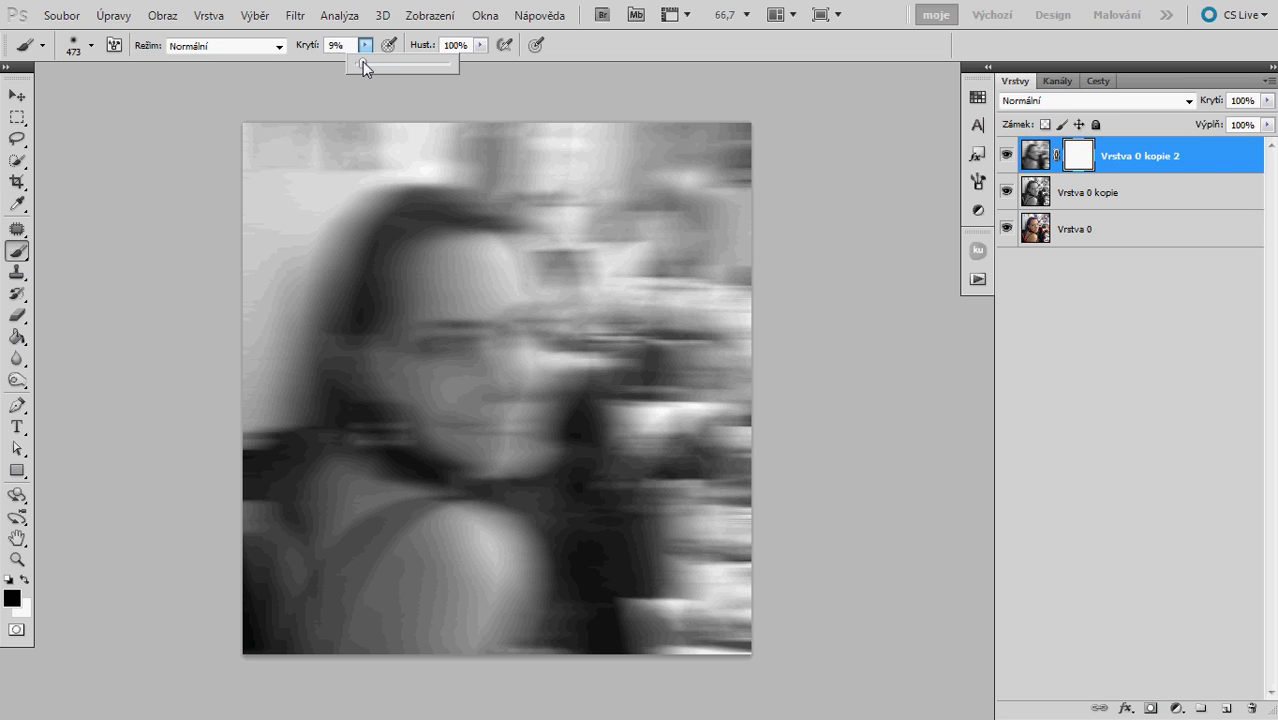
drag(363, 65, 369, 106)
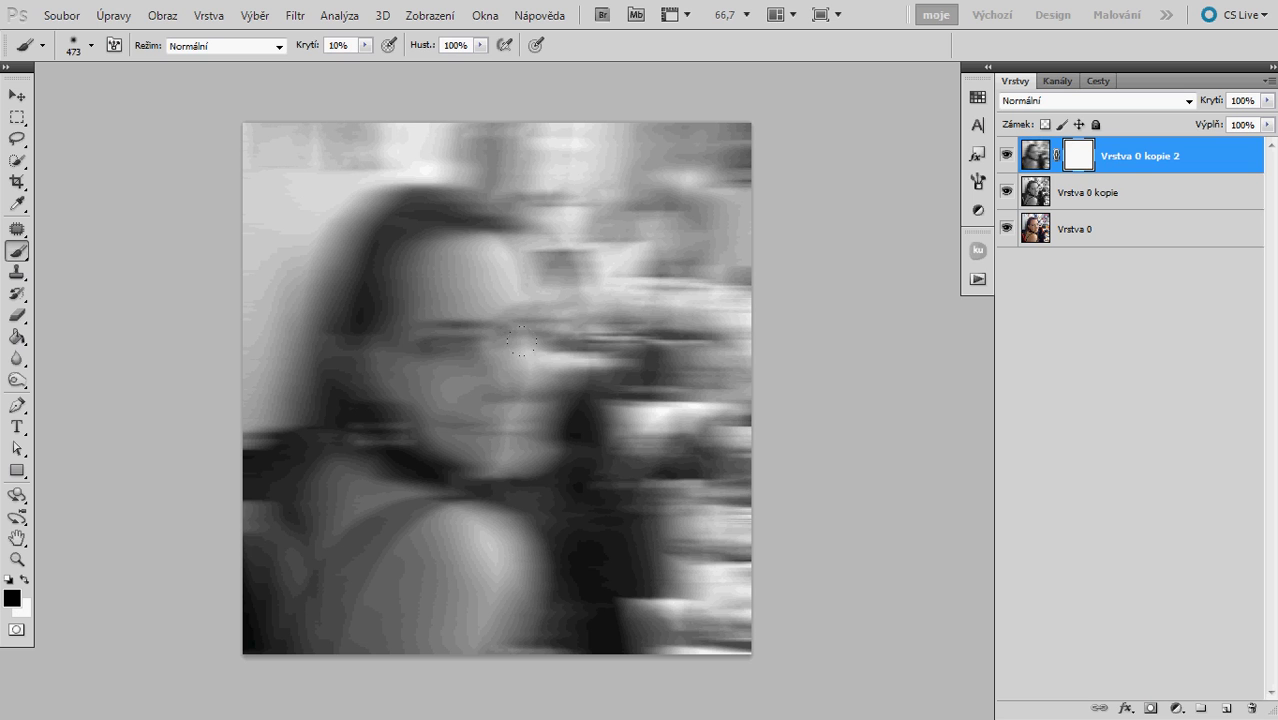
right_click(505, 310)
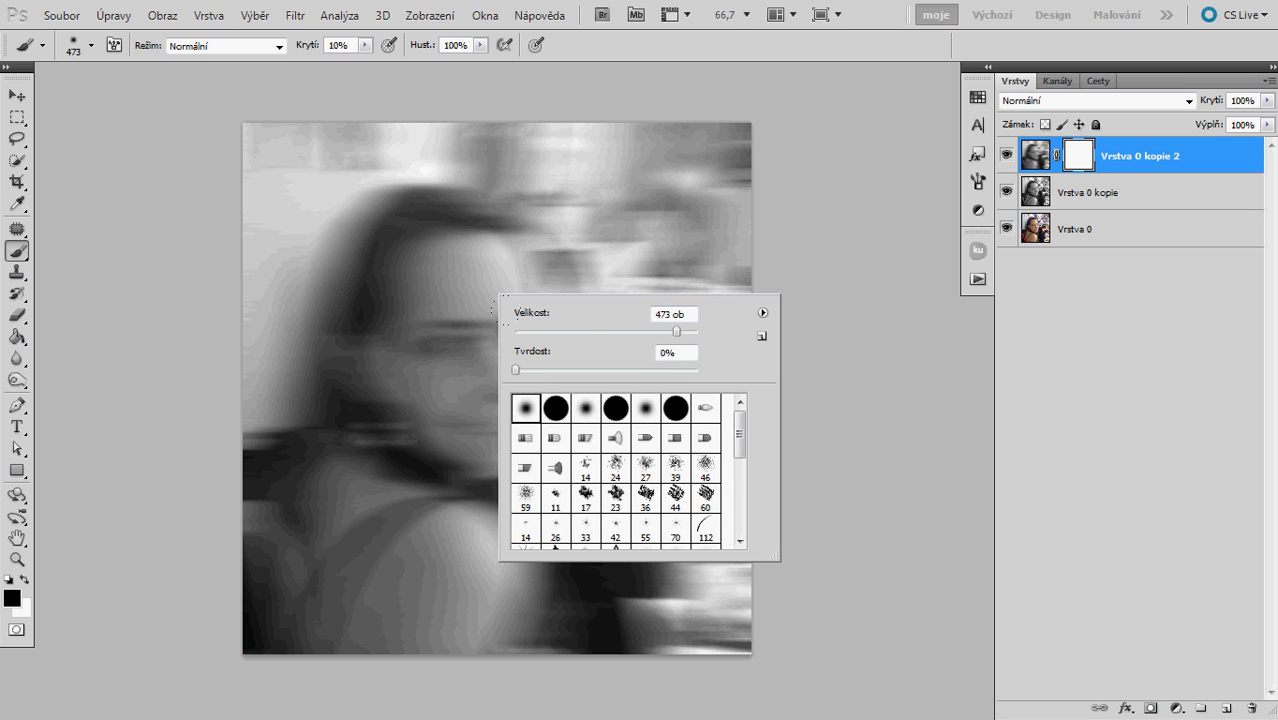
drag(676, 332, 676, 334)
click(1088, 166)
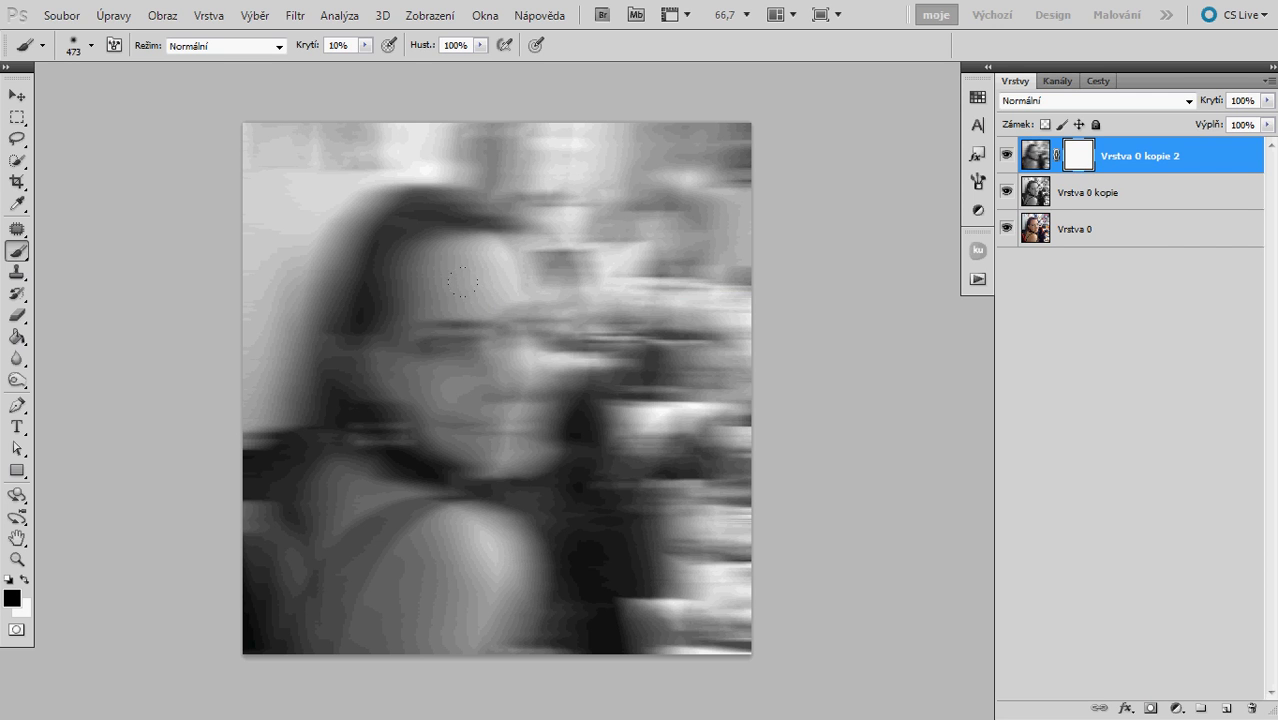
- Paint black on the mask to bring the face and eye back into focus
mouse_move(466, 368)
mouse_down()
mouse_move(468, 300)
mouse_move(486, 455)
mouse_up()
drag(472, 272, 488, 442)
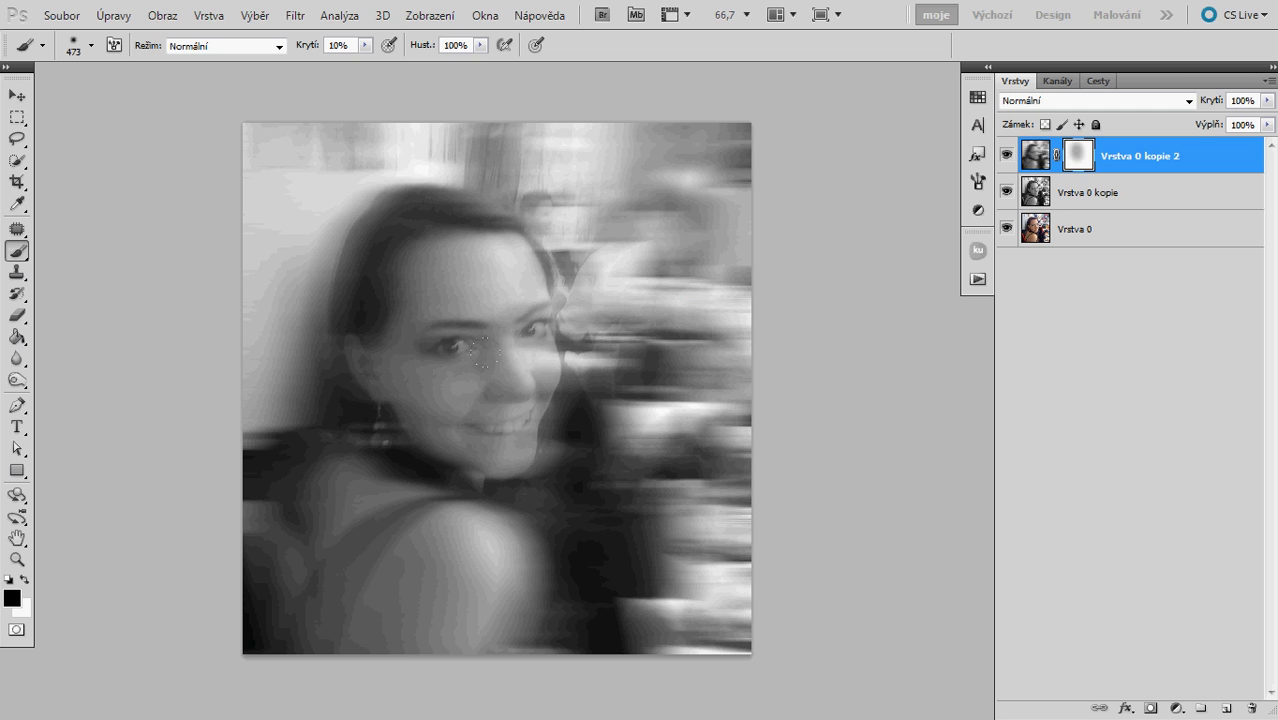
key(ctrl+z)
click(482, 300)
drag(479, 395, 508, 340)
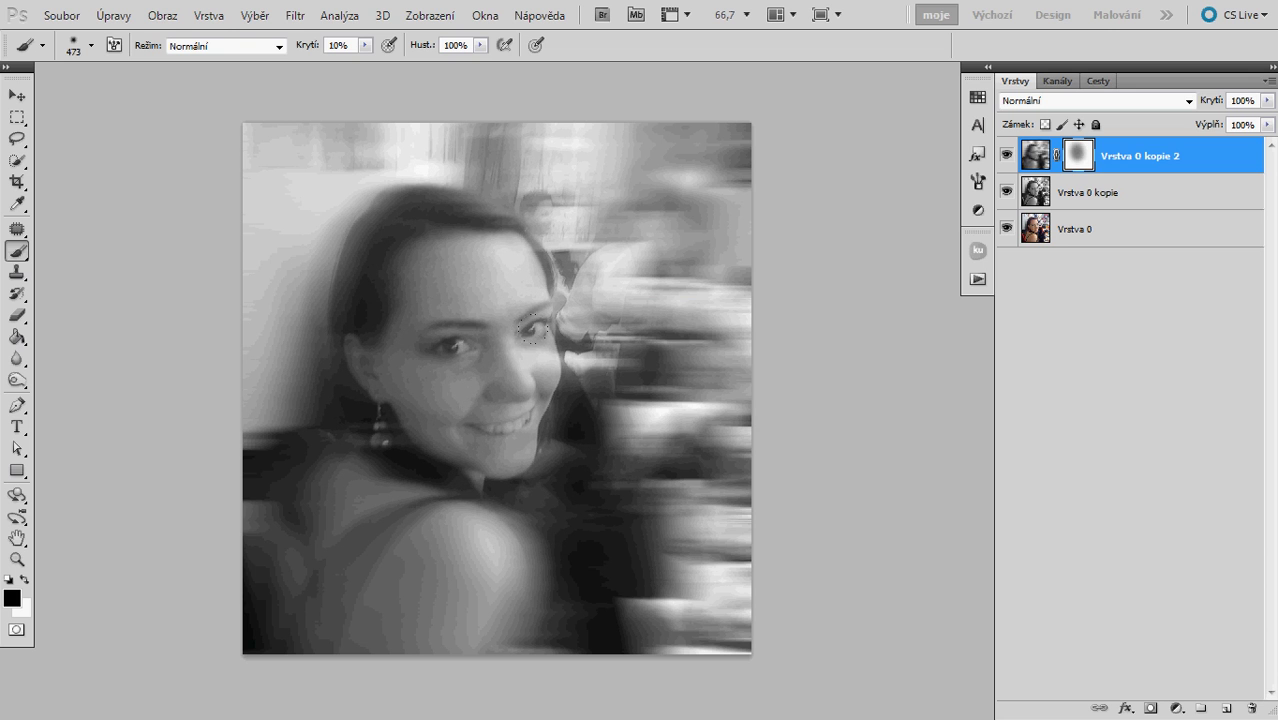
- Touch up the mask with white and black around the mouth, then select all three layers
click(24, 579)
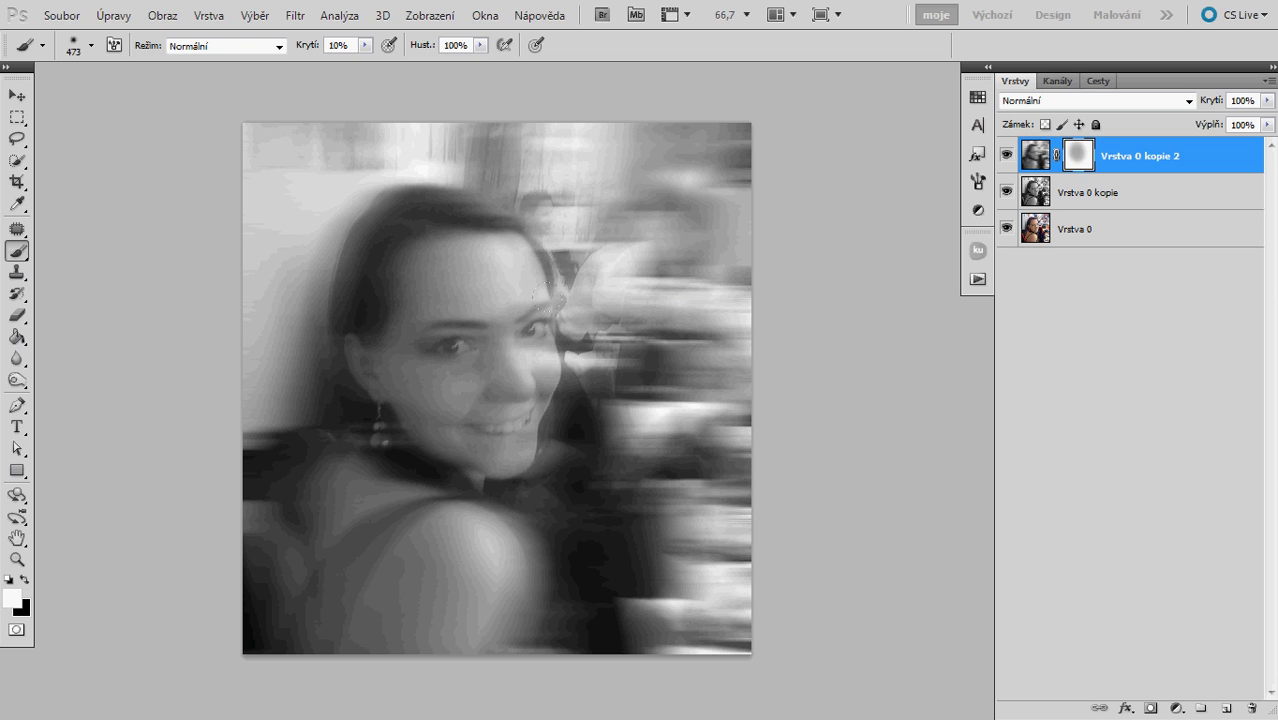
drag(490, 438, 535, 258)
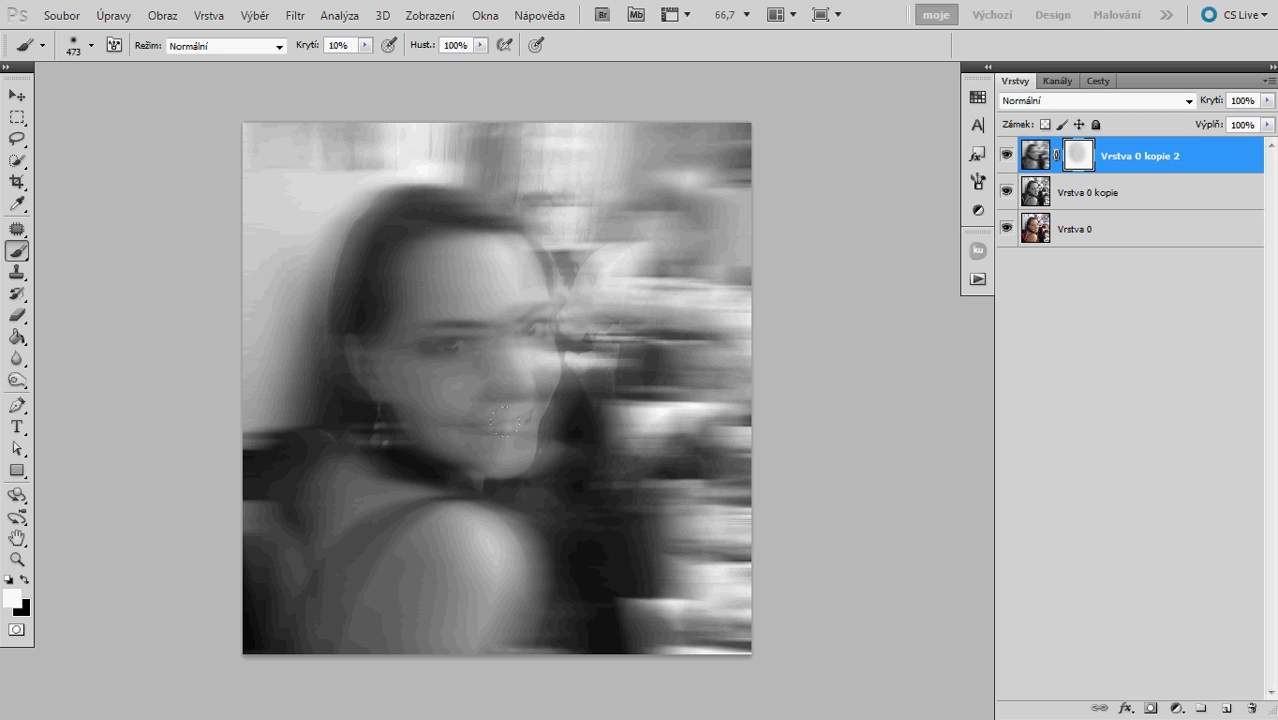
key(x)
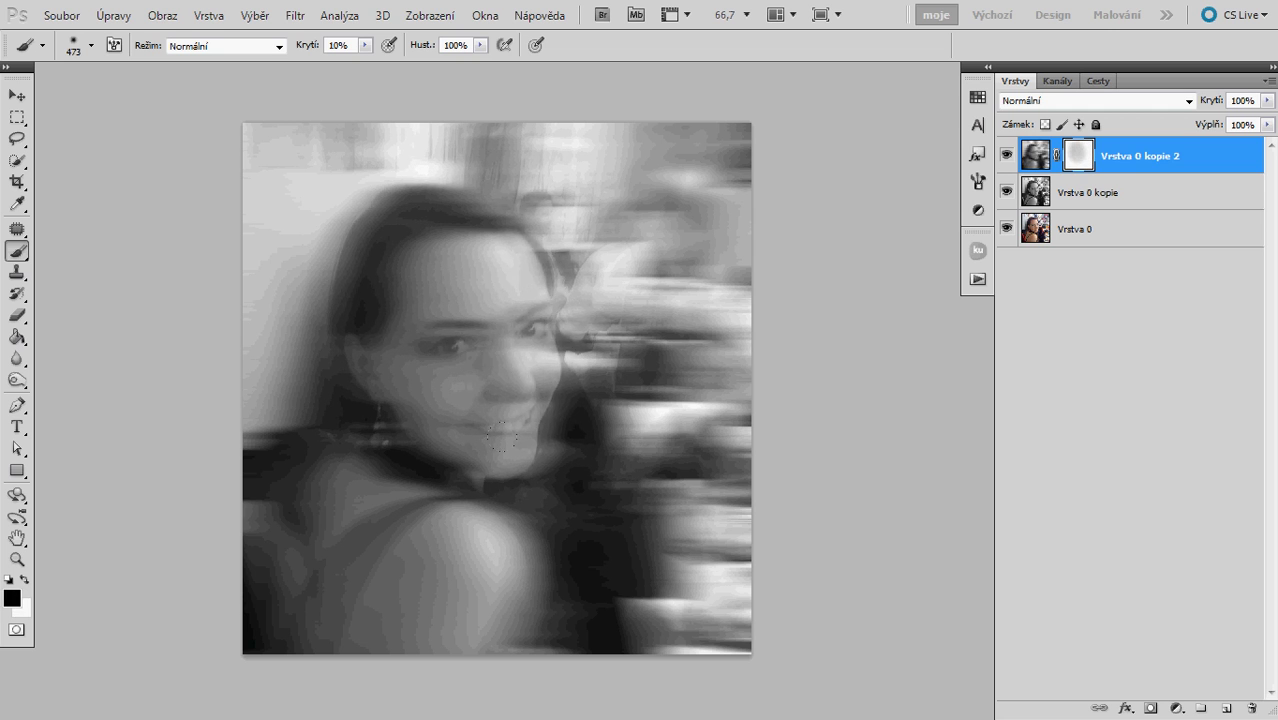
drag(501, 436, 506, 388)
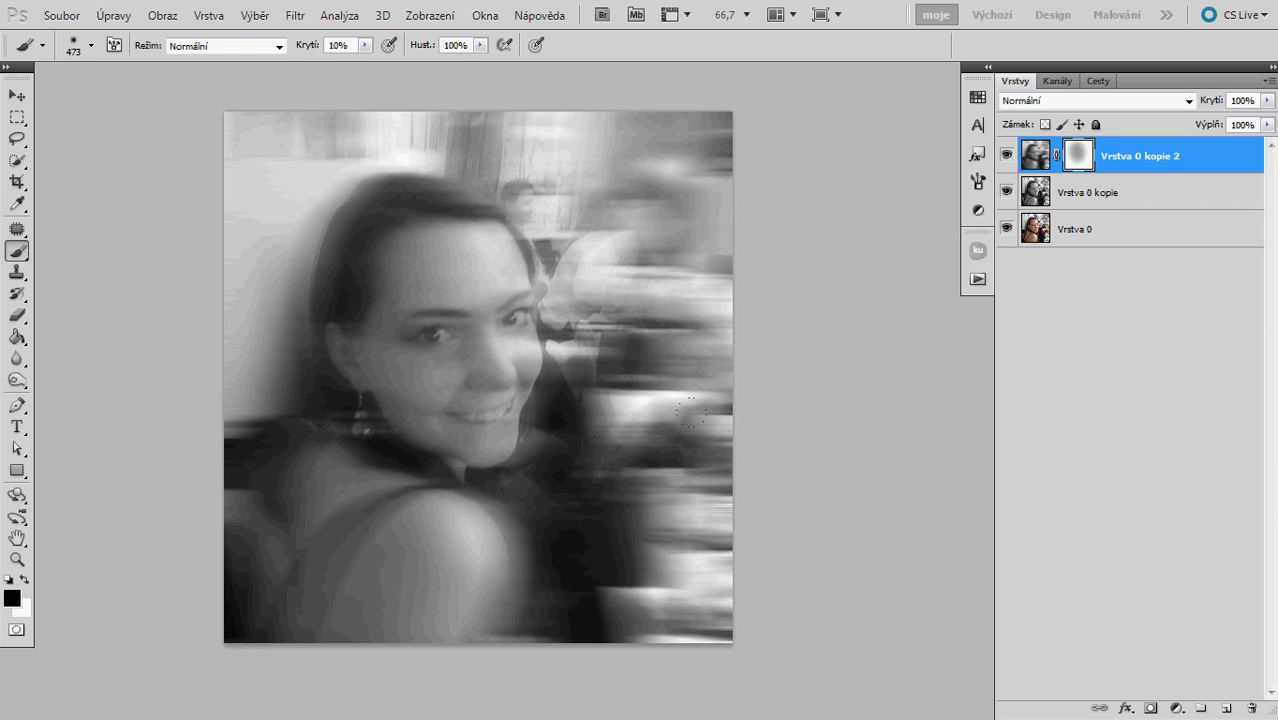
shift+click(1172, 200)
shift+click(1174, 234)
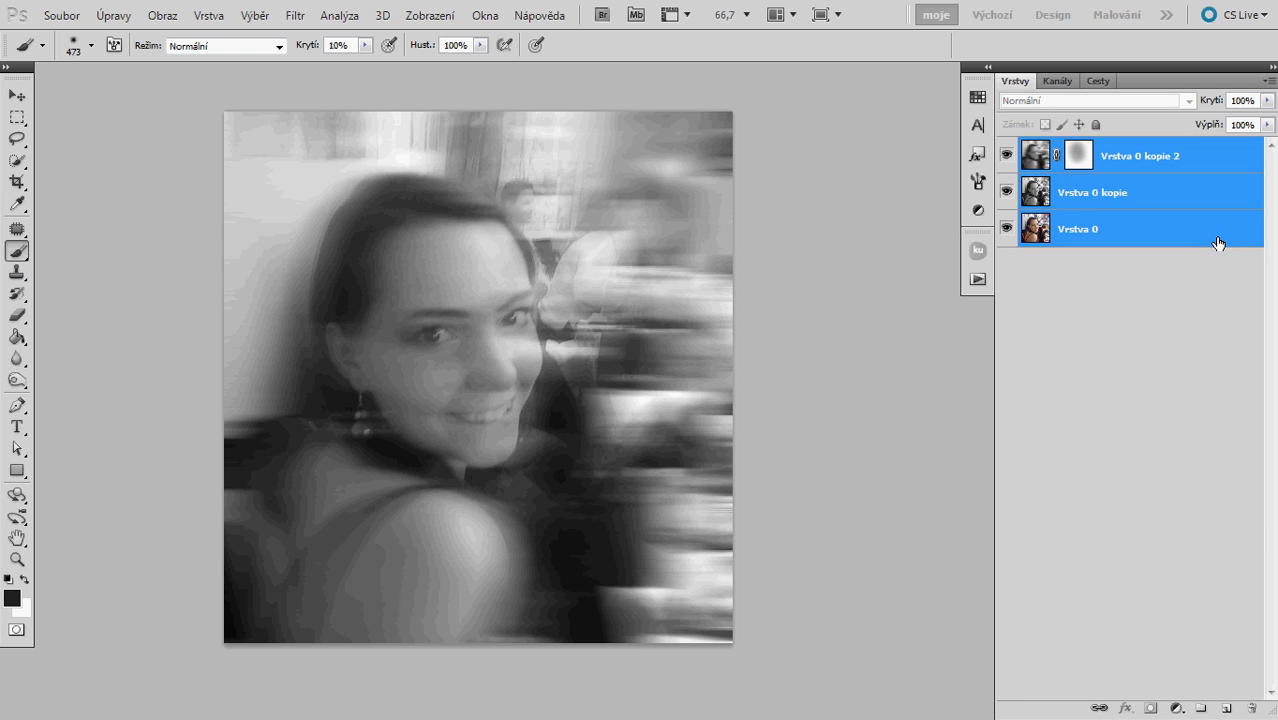
- Duplicate the three layers and group the originals into Skupina 1
mouse_move(1218, 242)
mouse_down()
mouse_move(1249, 524)
mouse_move(1228, 710)
mouse_up()
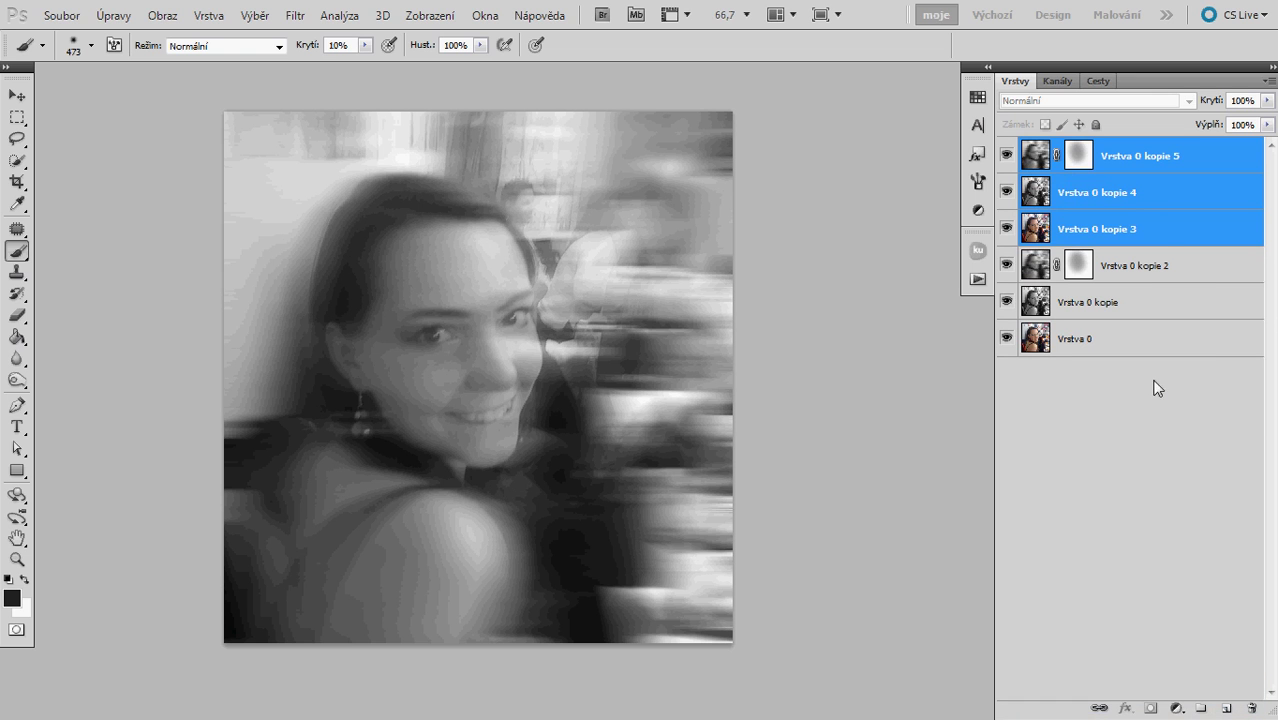
click(1183, 276)
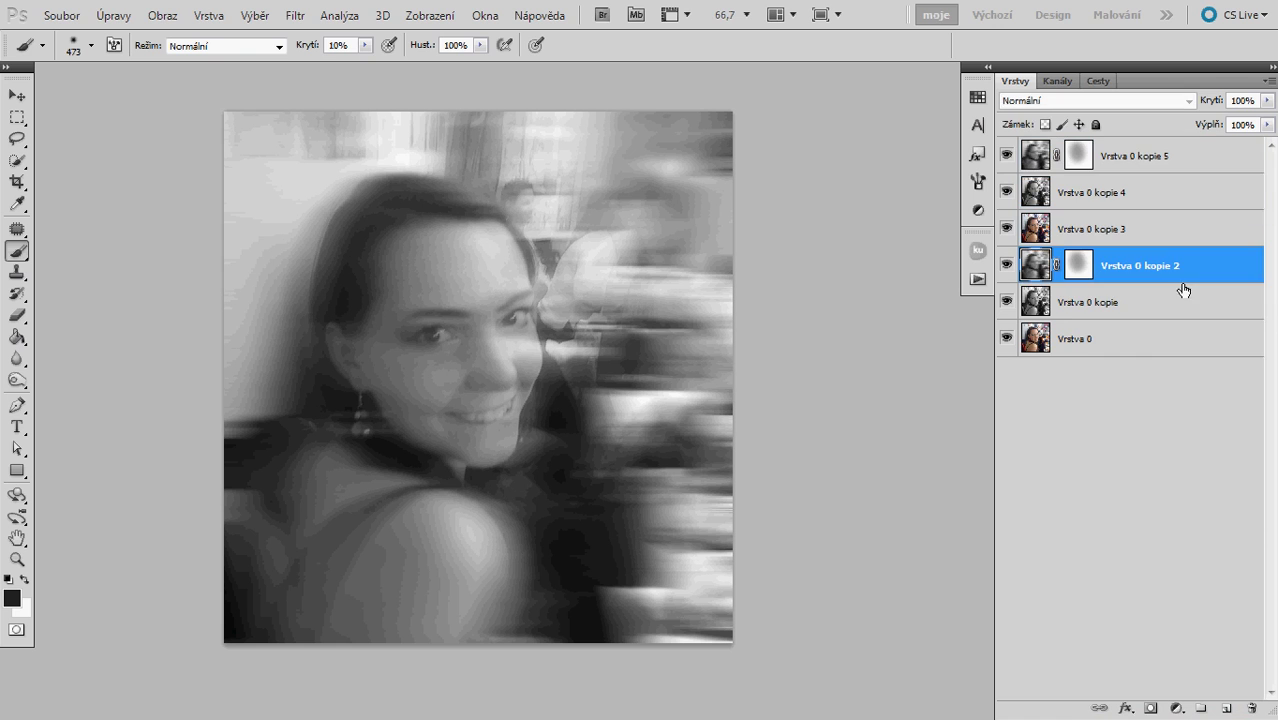
shift+click(1175, 310)
shift+click(1168, 346)
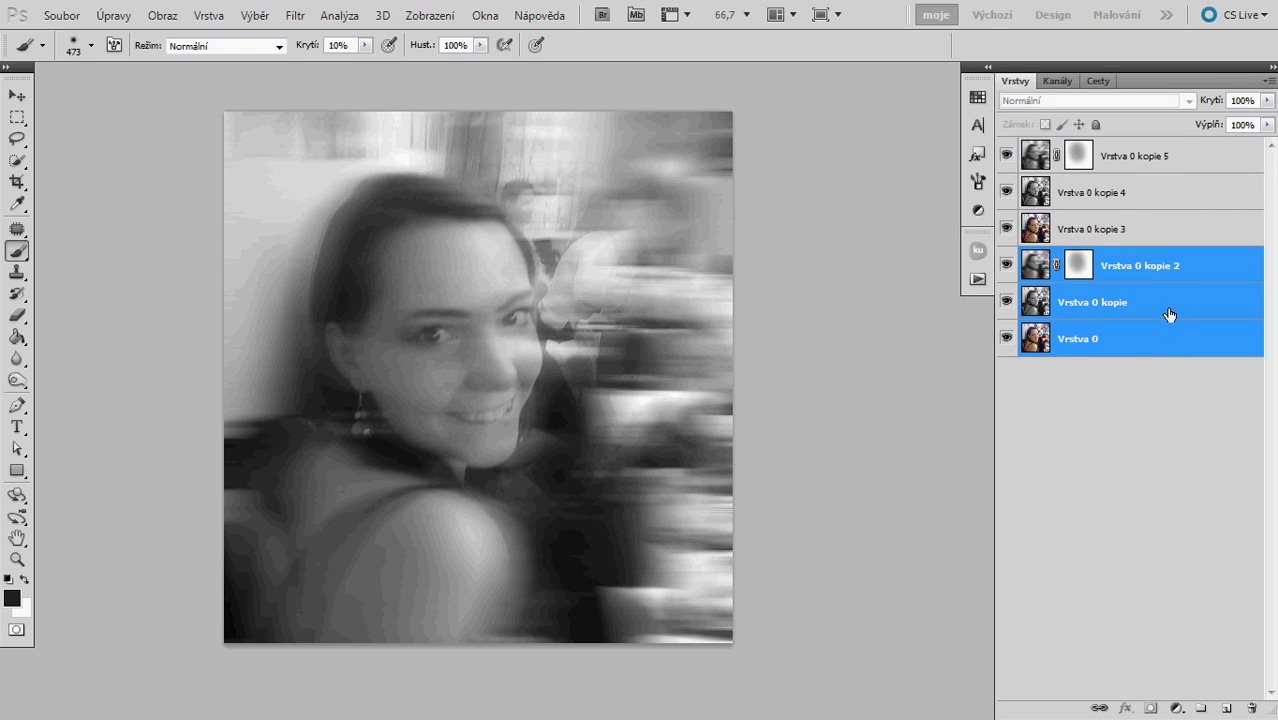
key(ctrl+g)
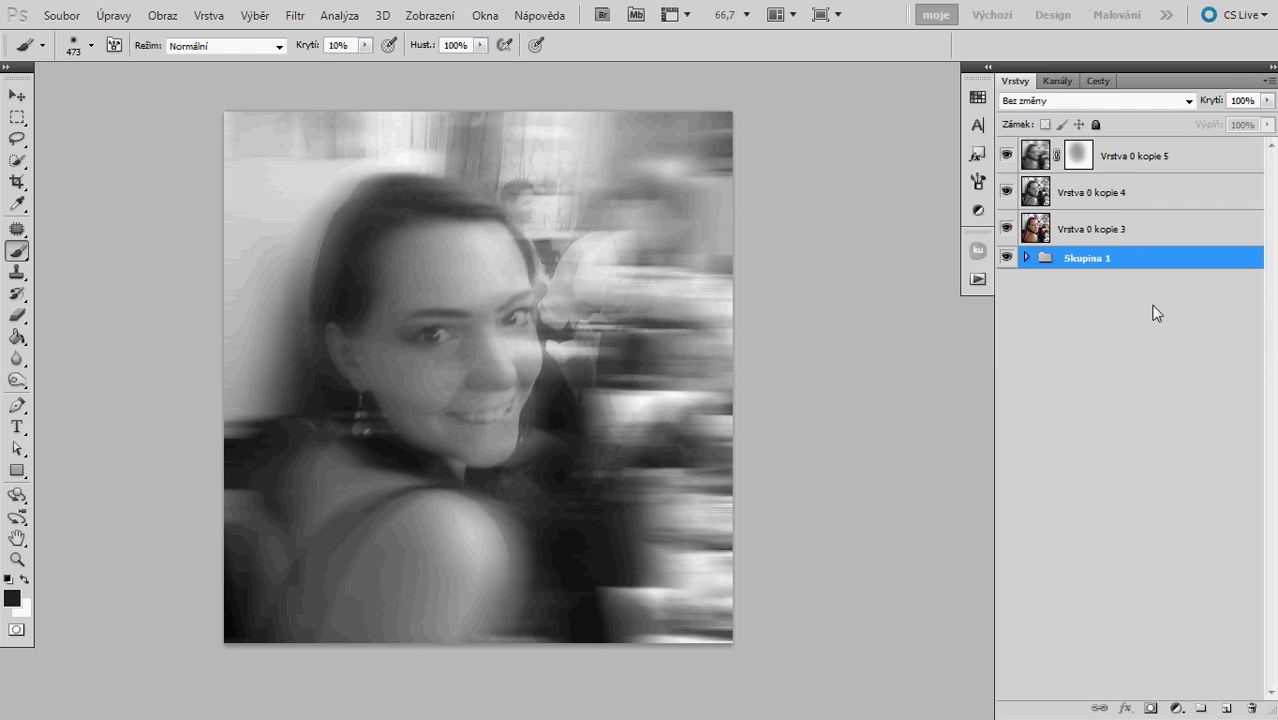
- Merge the three copies into one layer and name it spojeno
click(1130, 232)
shift+click(1136, 194)
shift+click(1200, 156)
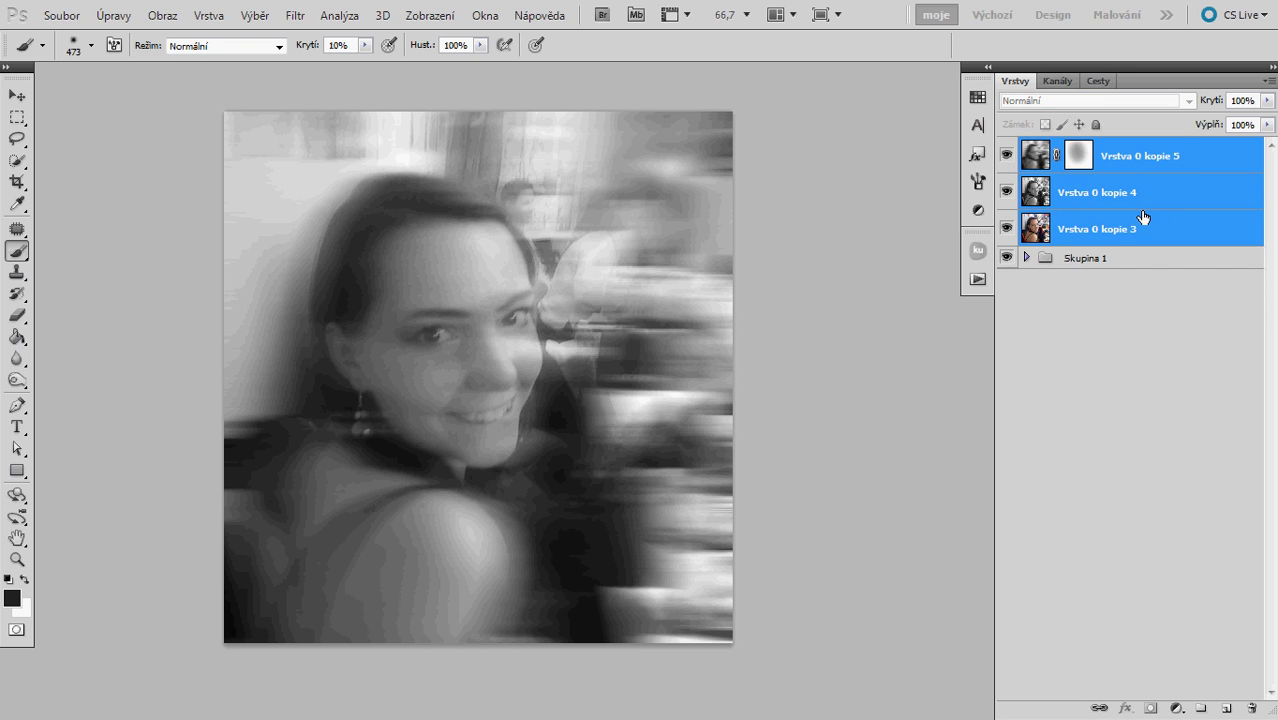
key(ctrl+e)
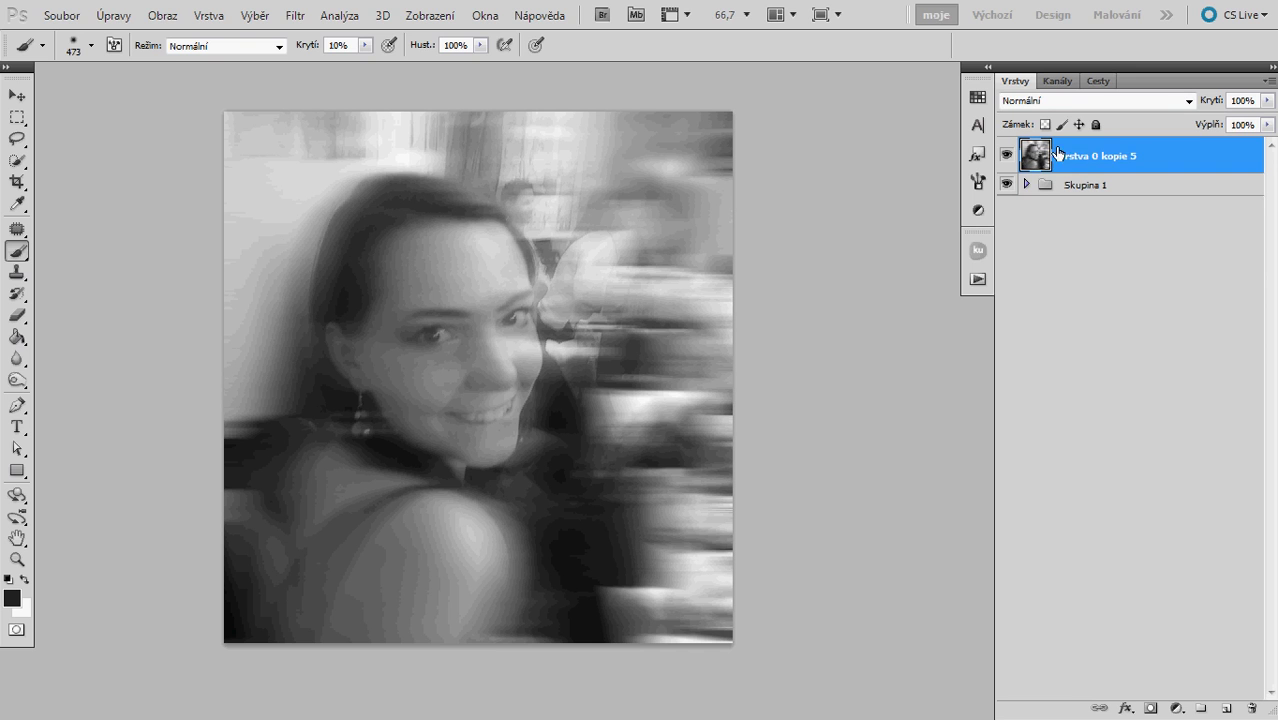
double_click(1096, 157)
text(spojeno)
key(Return)
key(v)
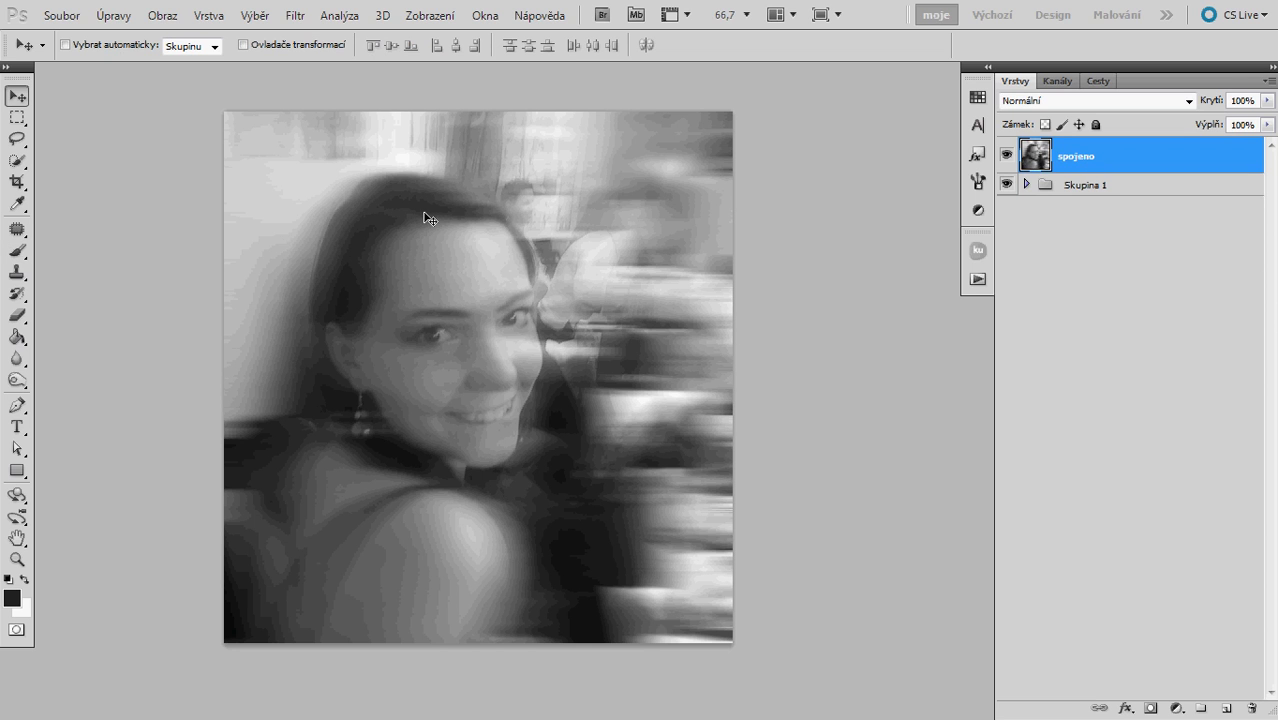
- Apply Rozptýlené světlo to spojeno with graininess 6, glow 10 and clear amount 12
click(296, 16)
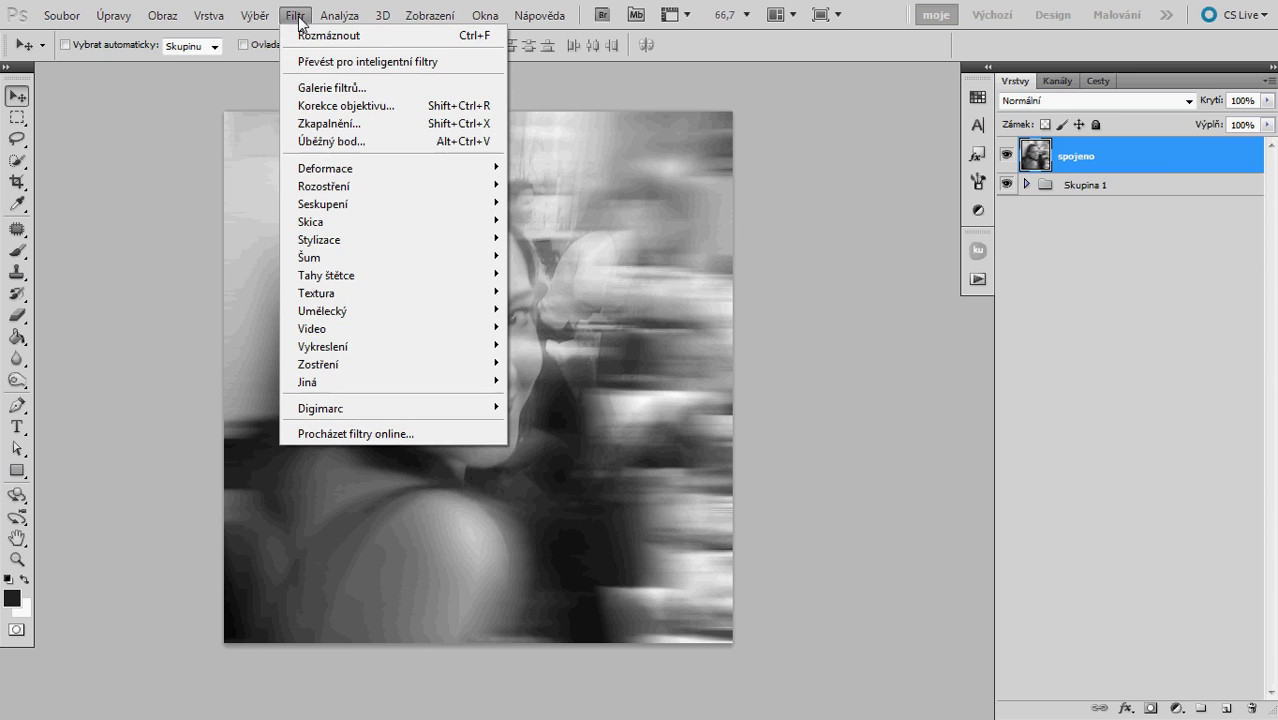
click(326, 92)
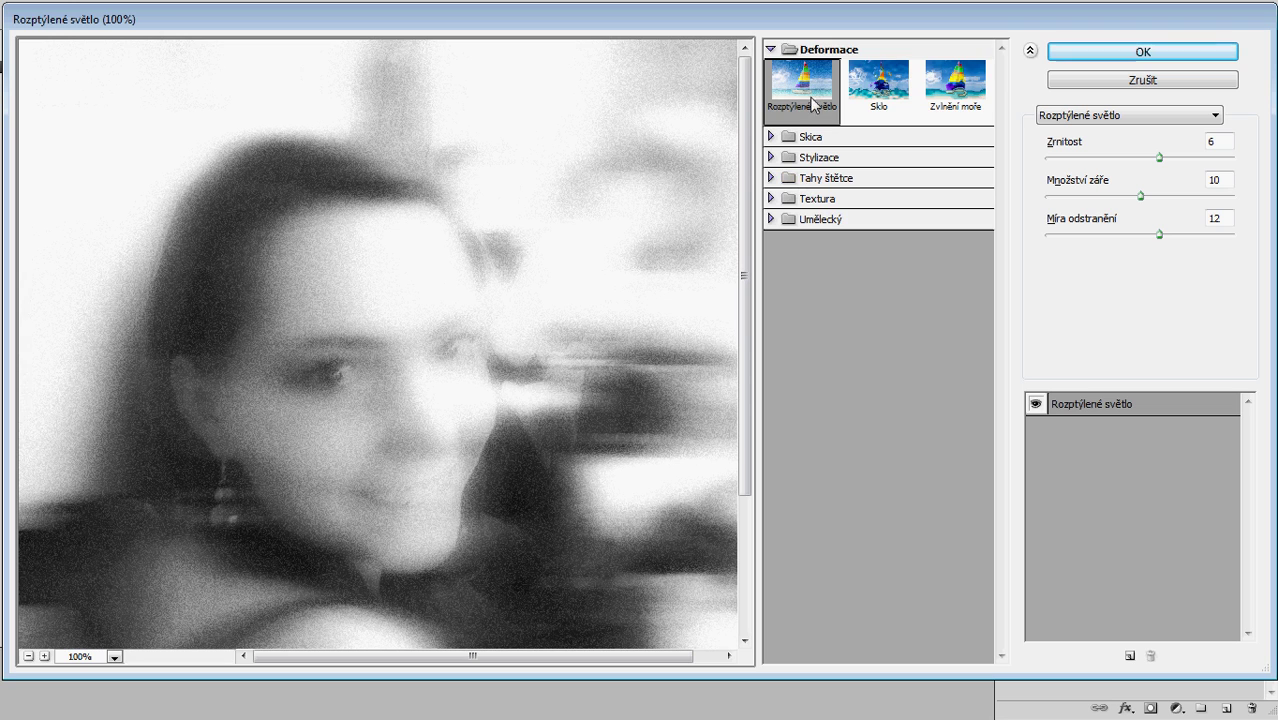
click(776, 49)
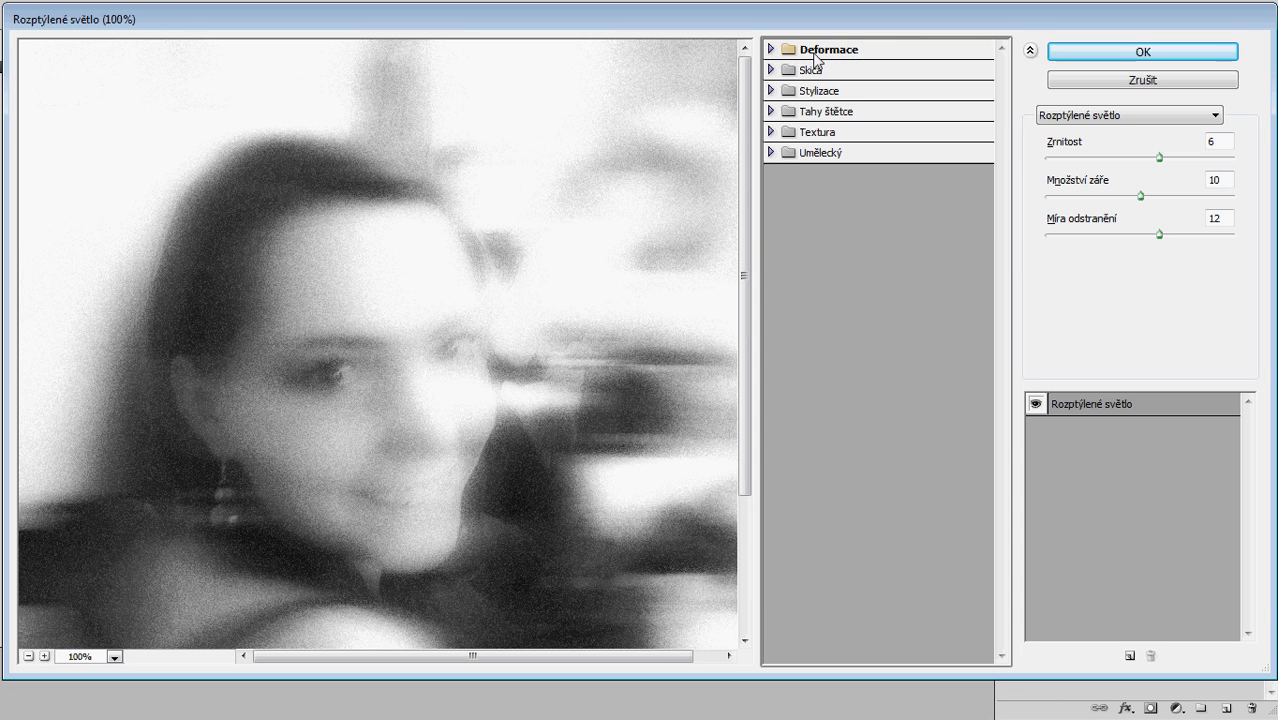
click(773, 51)
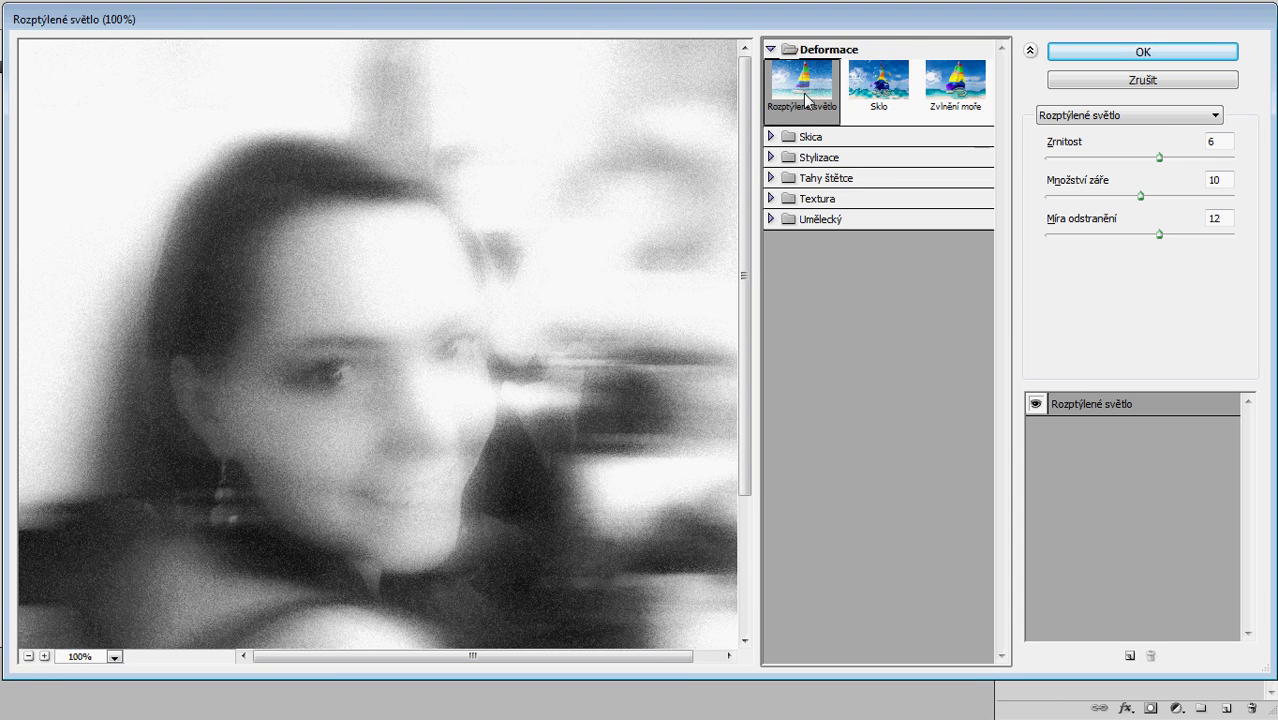
click(29, 657)
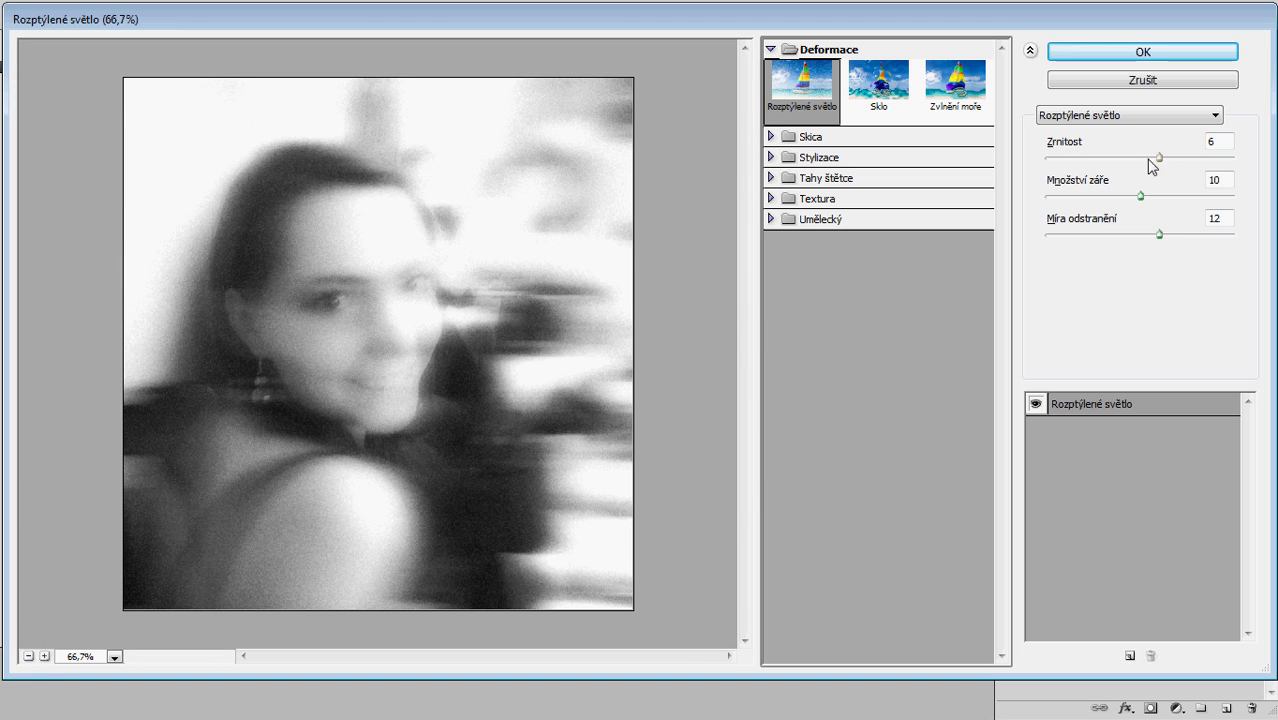
mouse_move(1159, 158)
mouse_down()
mouse_move(1180, 158)
mouse_move(1159, 158)
mouse_up()
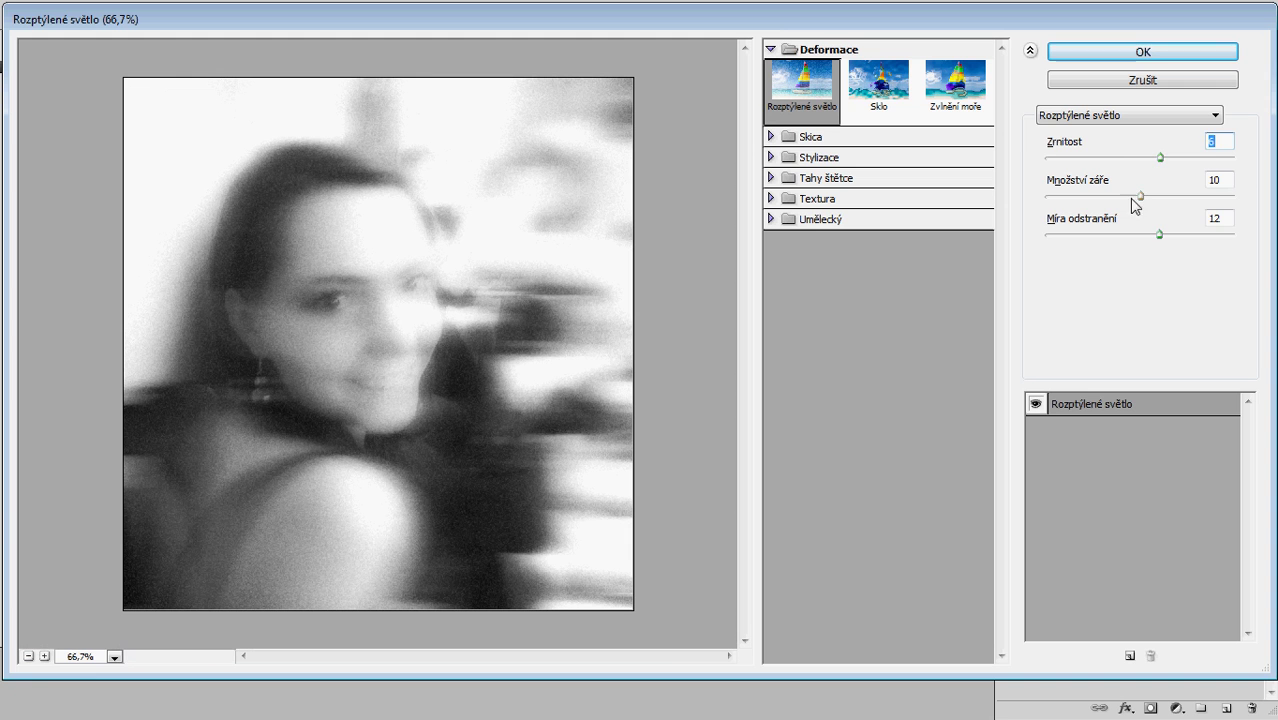
mouse_move(1141, 196)
mouse_down()
mouse_move(1189, 196)
mouse_move(1140, 196)
mouse_move(1144, 234)
mouse_move(1155, 234)
mouse_up()
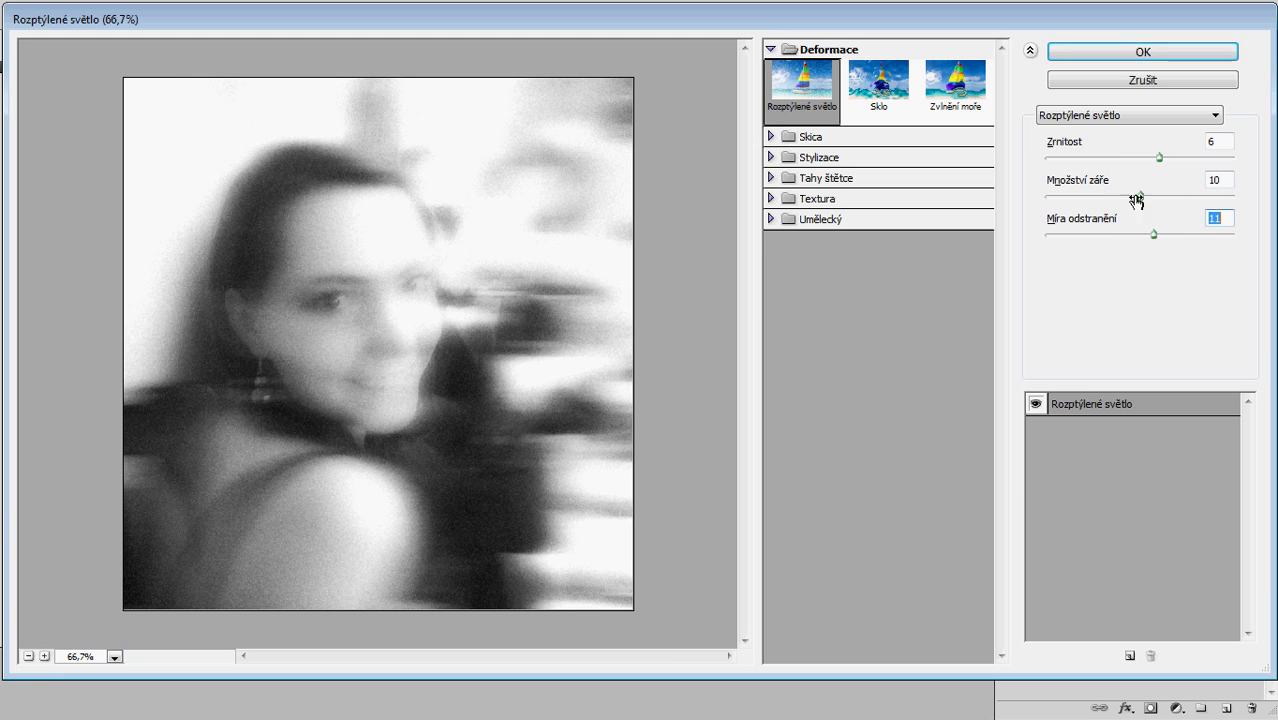
mouse_move(1140, 196)
mouse_down()
mouse_move(1125, 196)
mouse_move(1141, 196)
mouse_move(1128, 235)
mouse_move(1176, 235)
mouse_move(1150, 236)
mouse_move(1161, 236)
mouse_up()
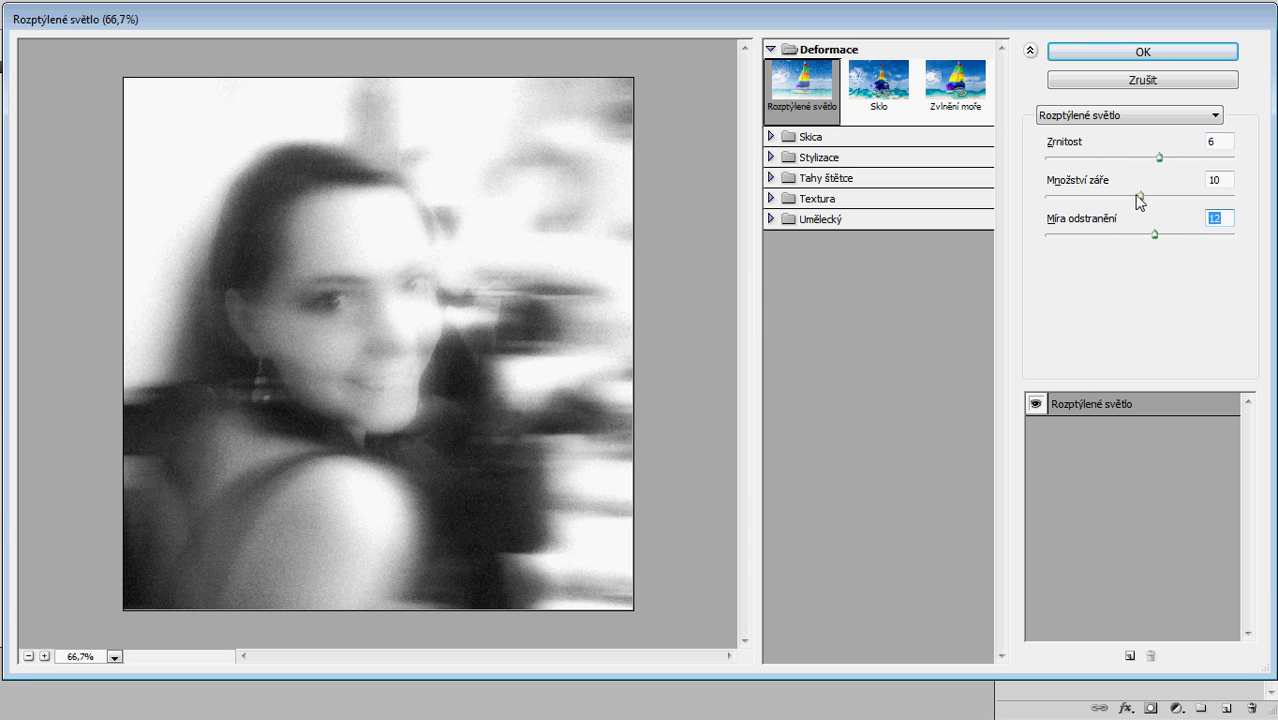
click(1097, 55)
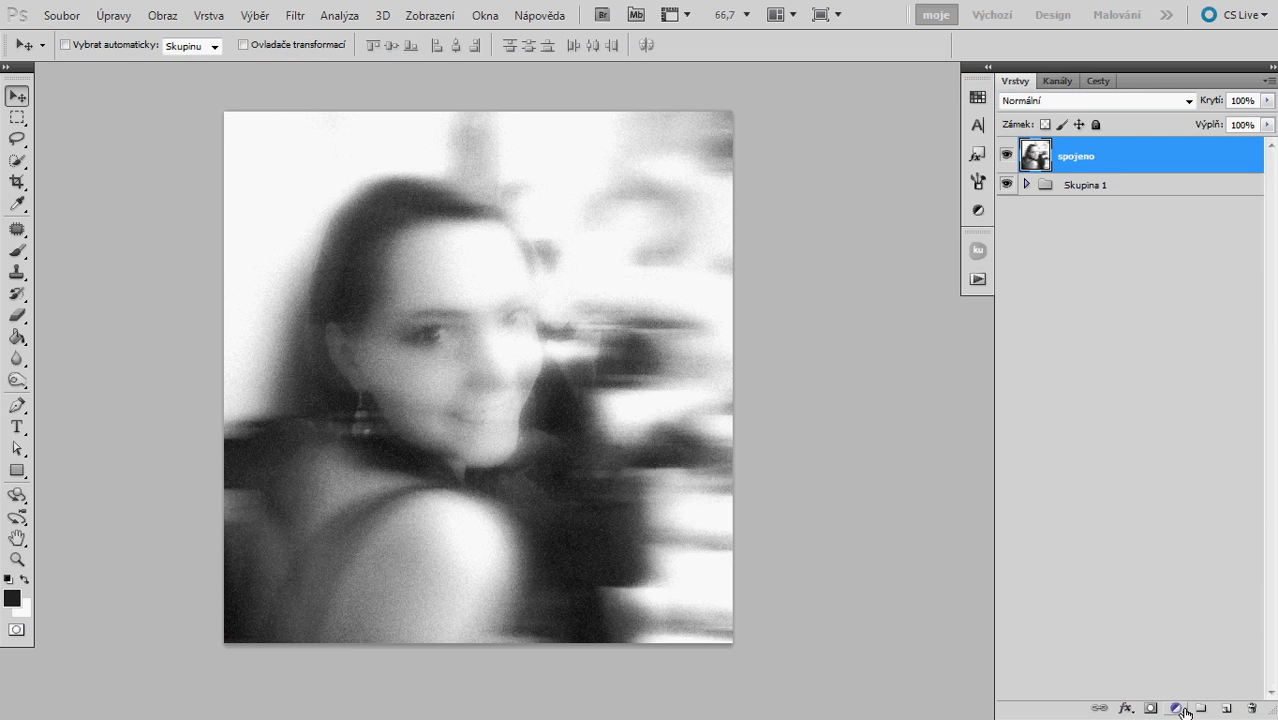
- Add a Plná barva fill layer in green #47ad49 picked from the swatches
click(1177, 709)
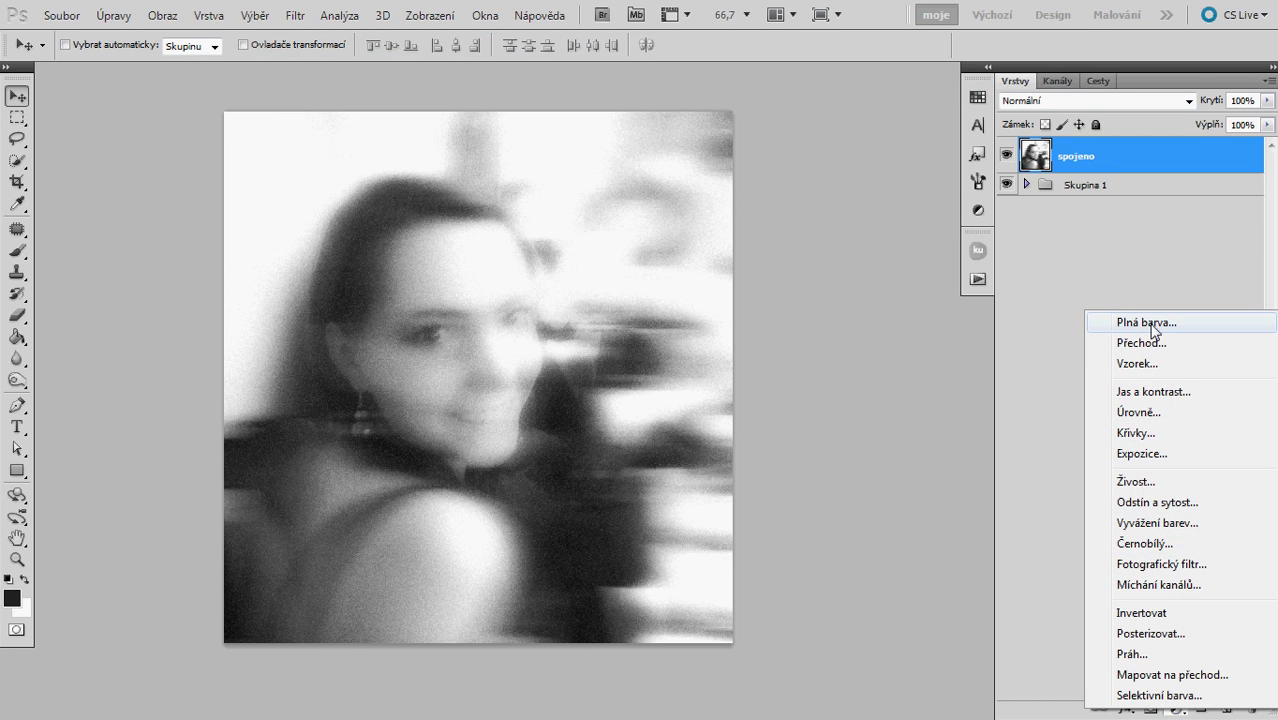
click(1201, 330)
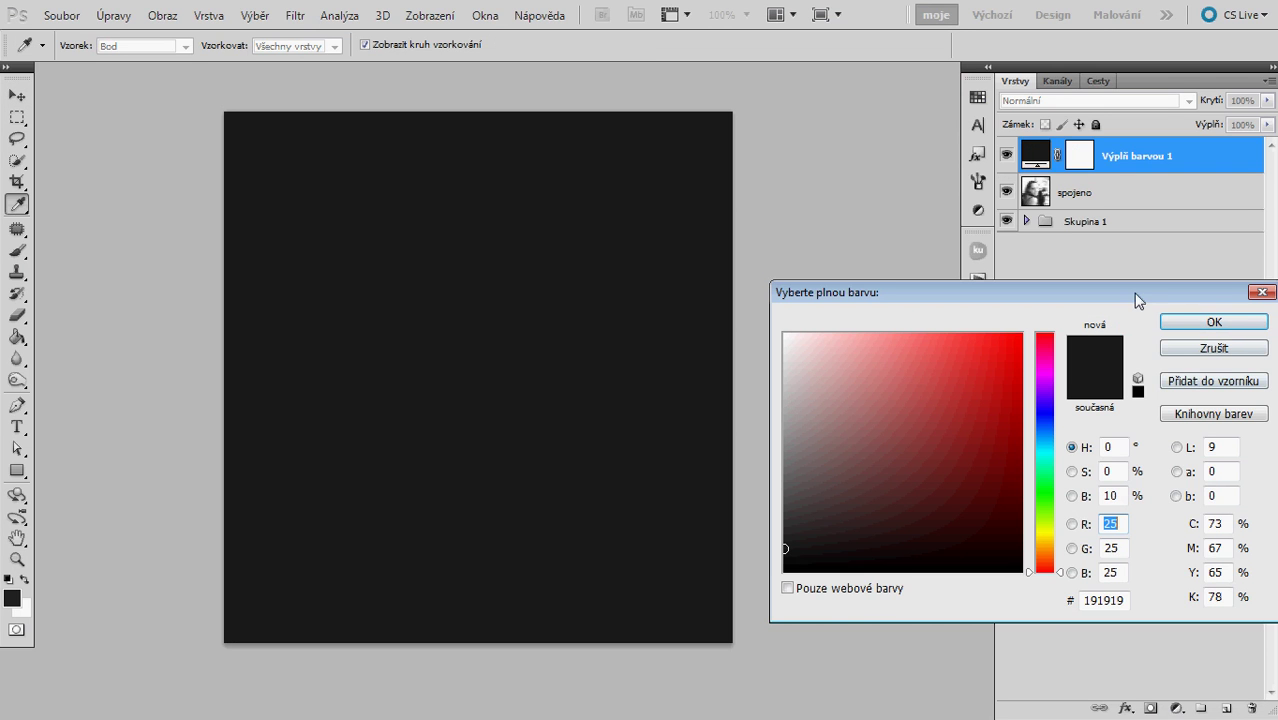
drag(1135, 294, 1113, 300)
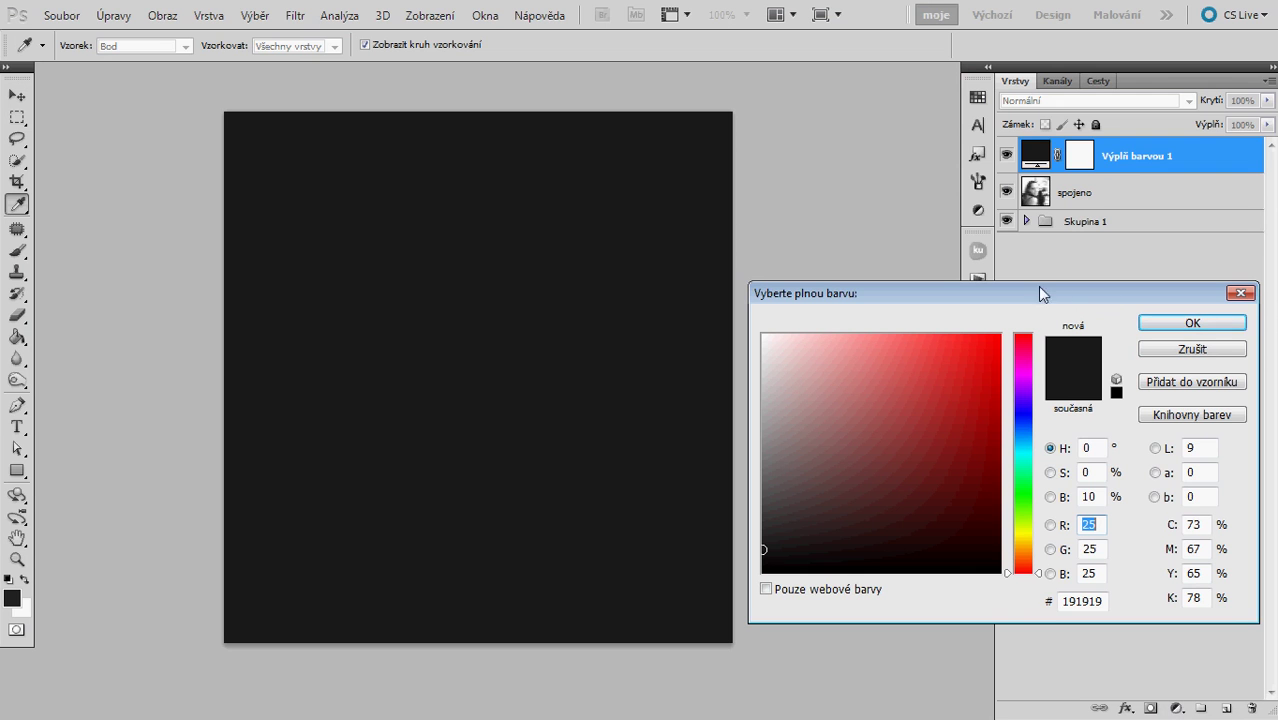
click(979, 100)
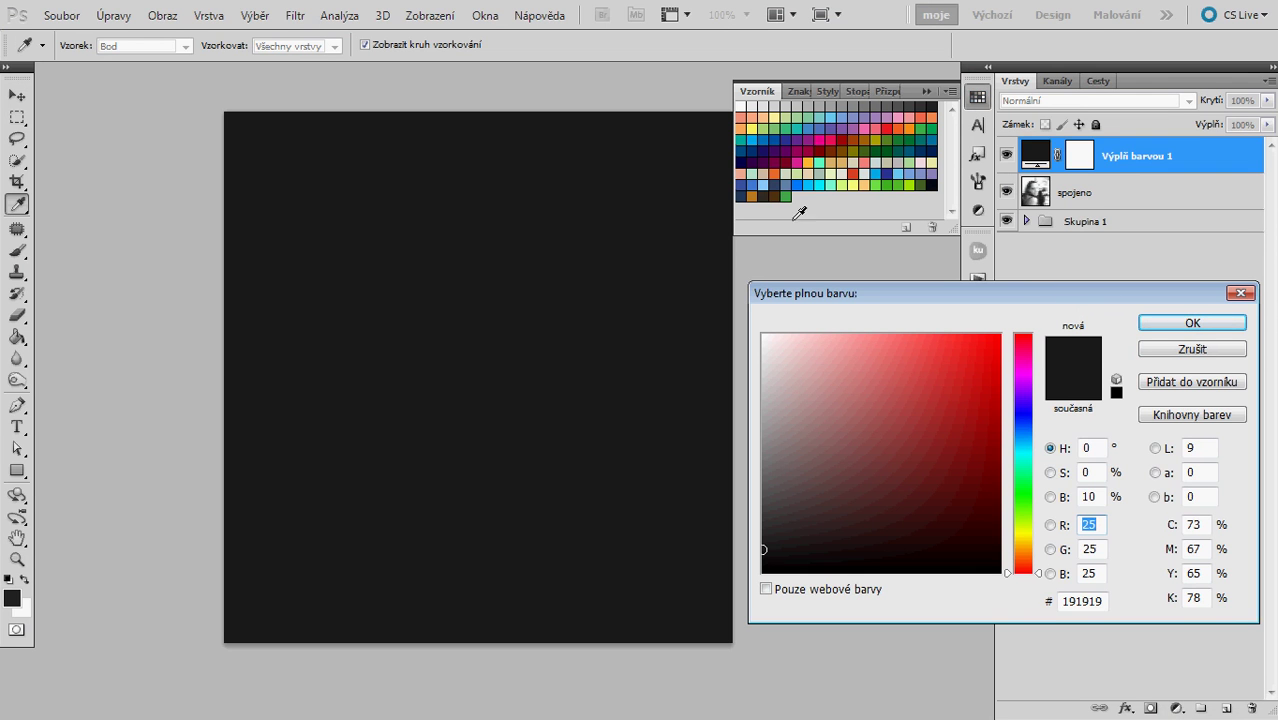
click(787, 198)
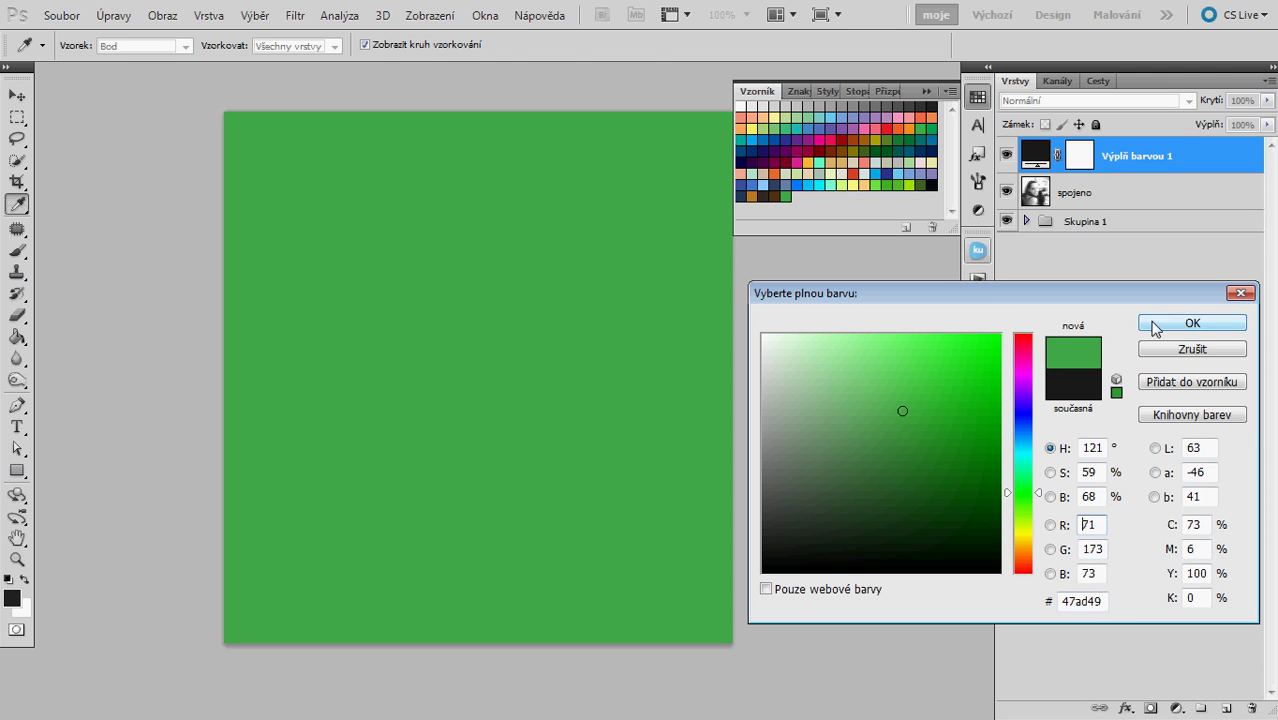
click(1192, 323)
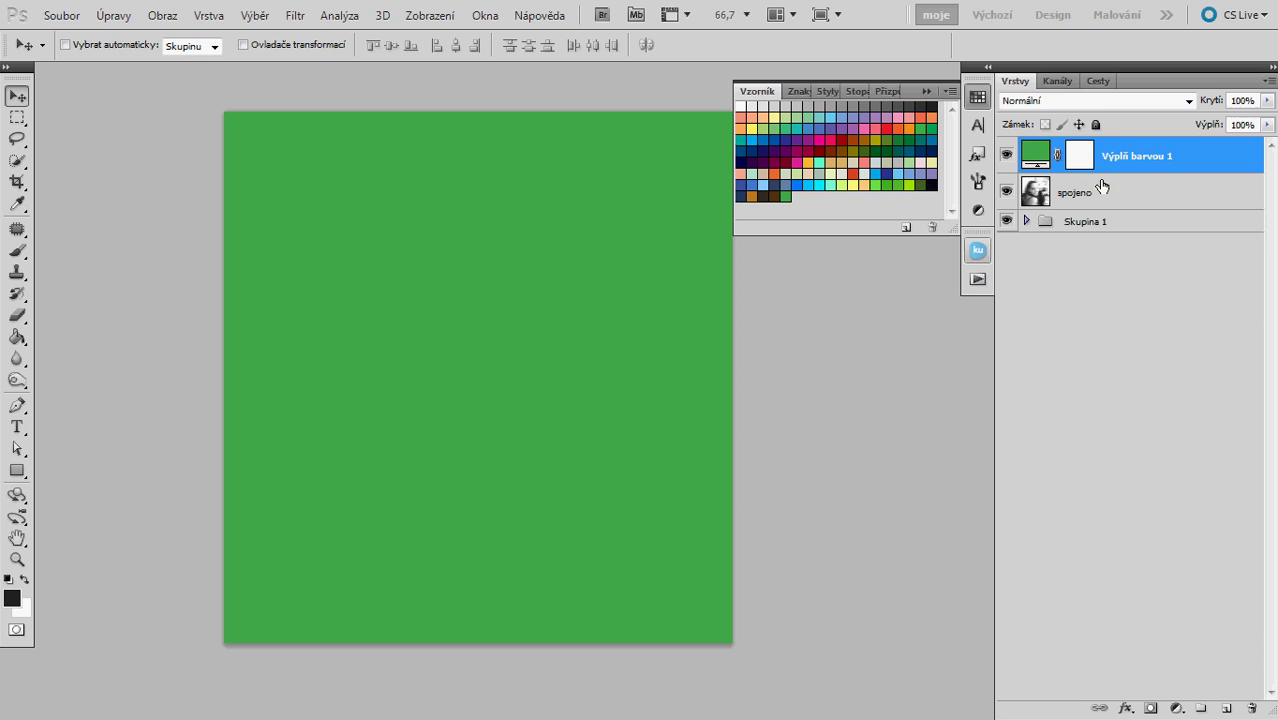
- Set Výplň barvou 1 to Barva blend mode with 12% opacity
click(1107, 101)
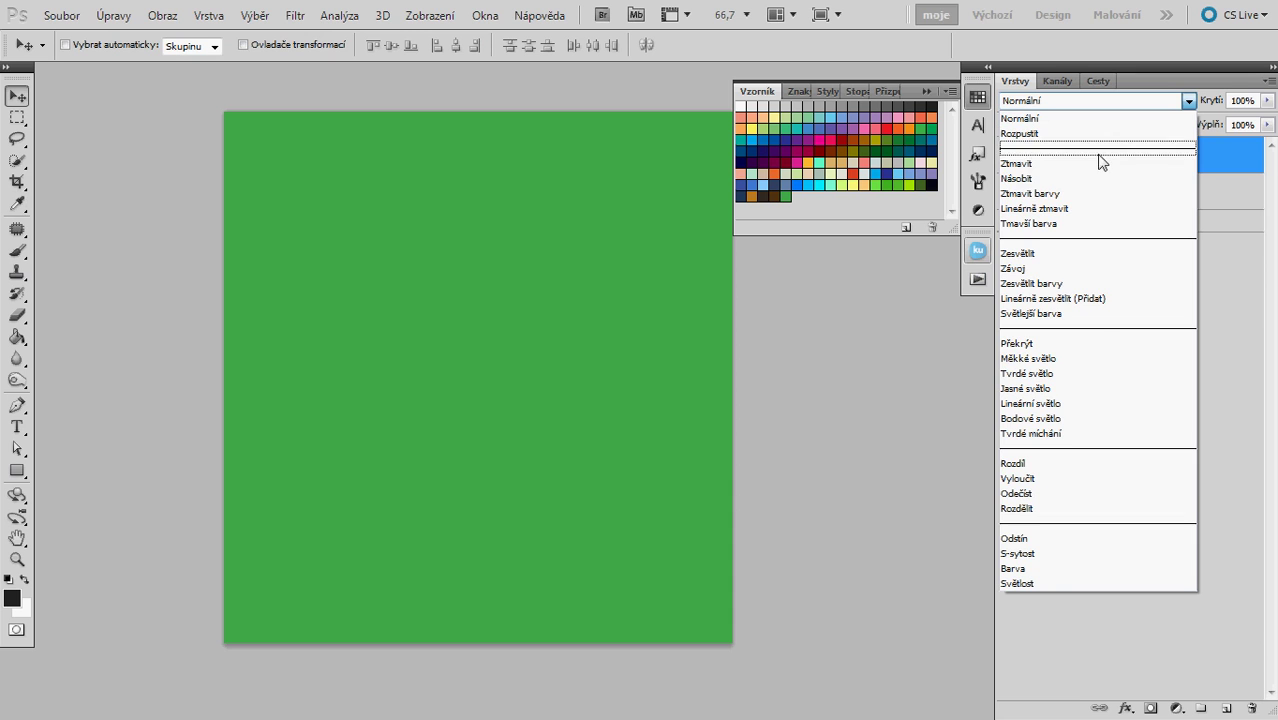
click(1061, 572)
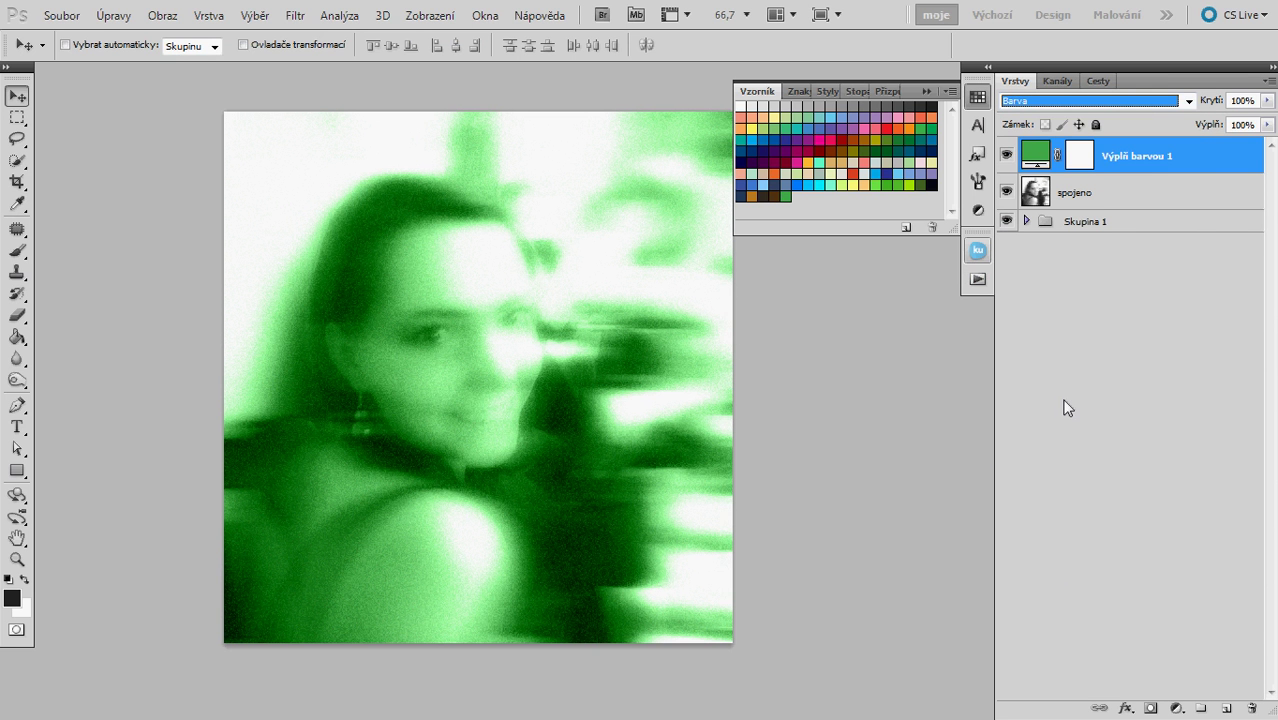
click(978, 97)
drag(576, 297, 605, 297)
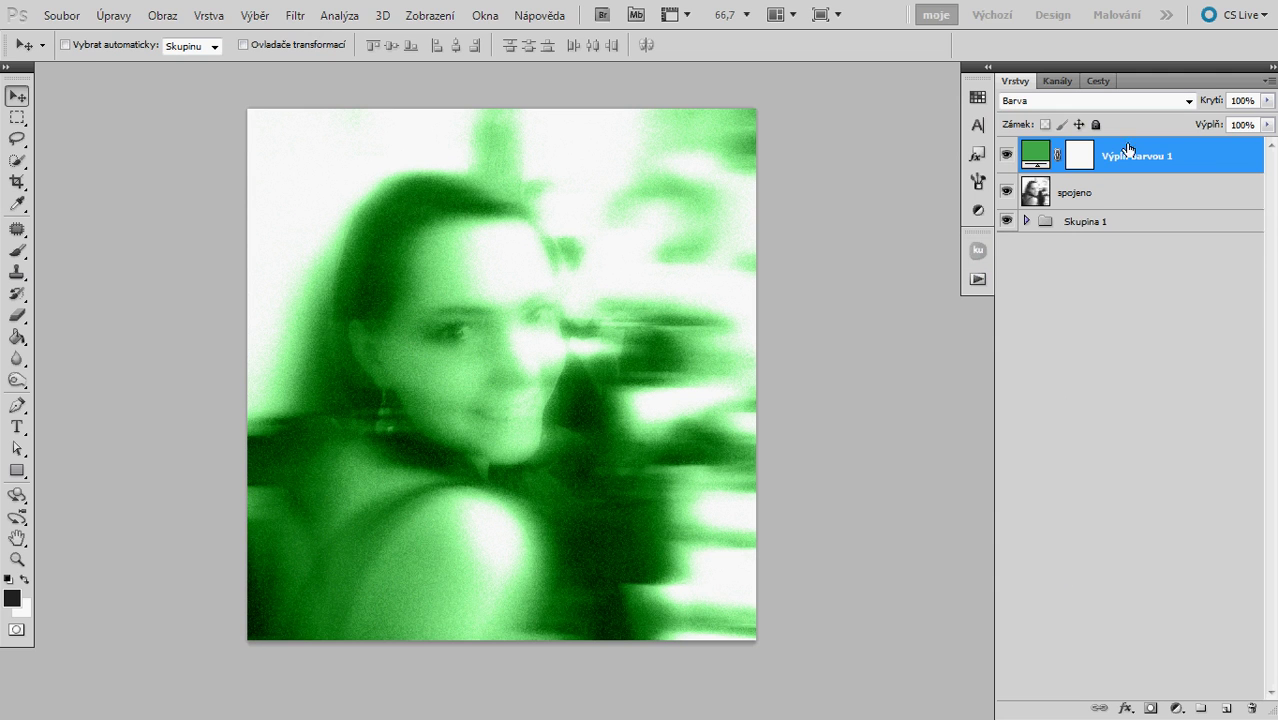
click(1267, 101)
drag(1264, 117, 1177, 122)
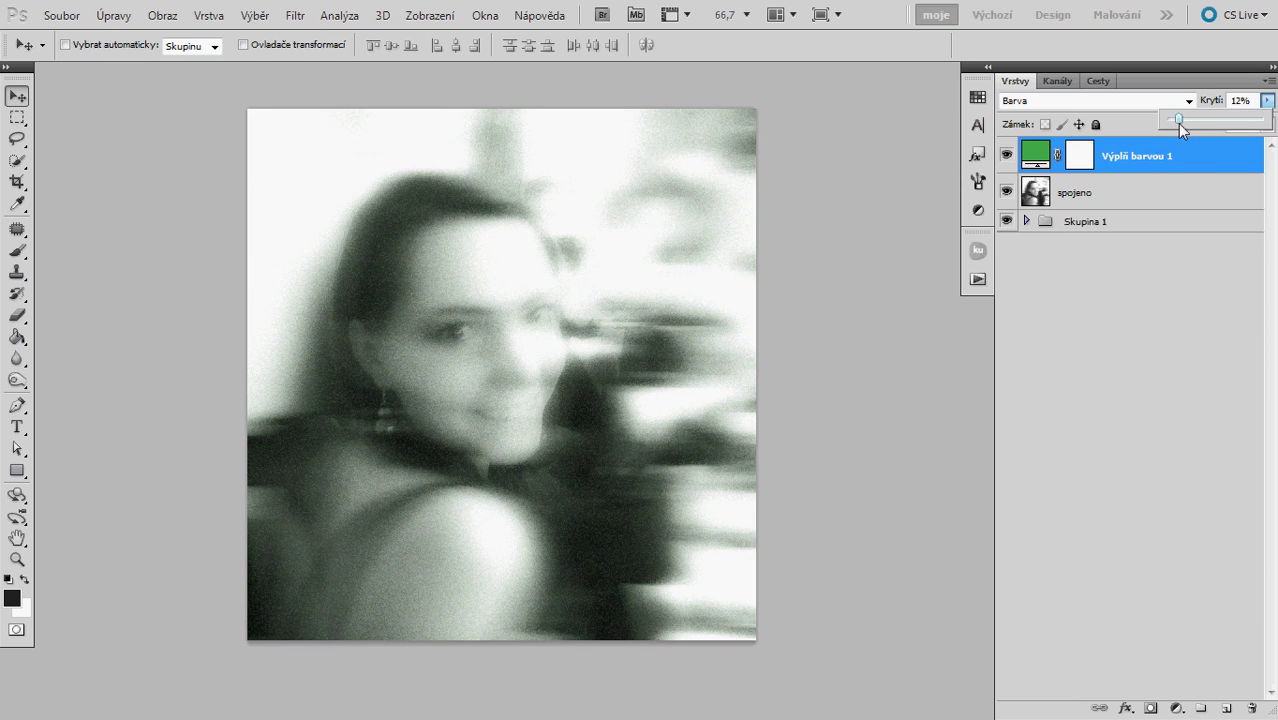
click(1221, 160)
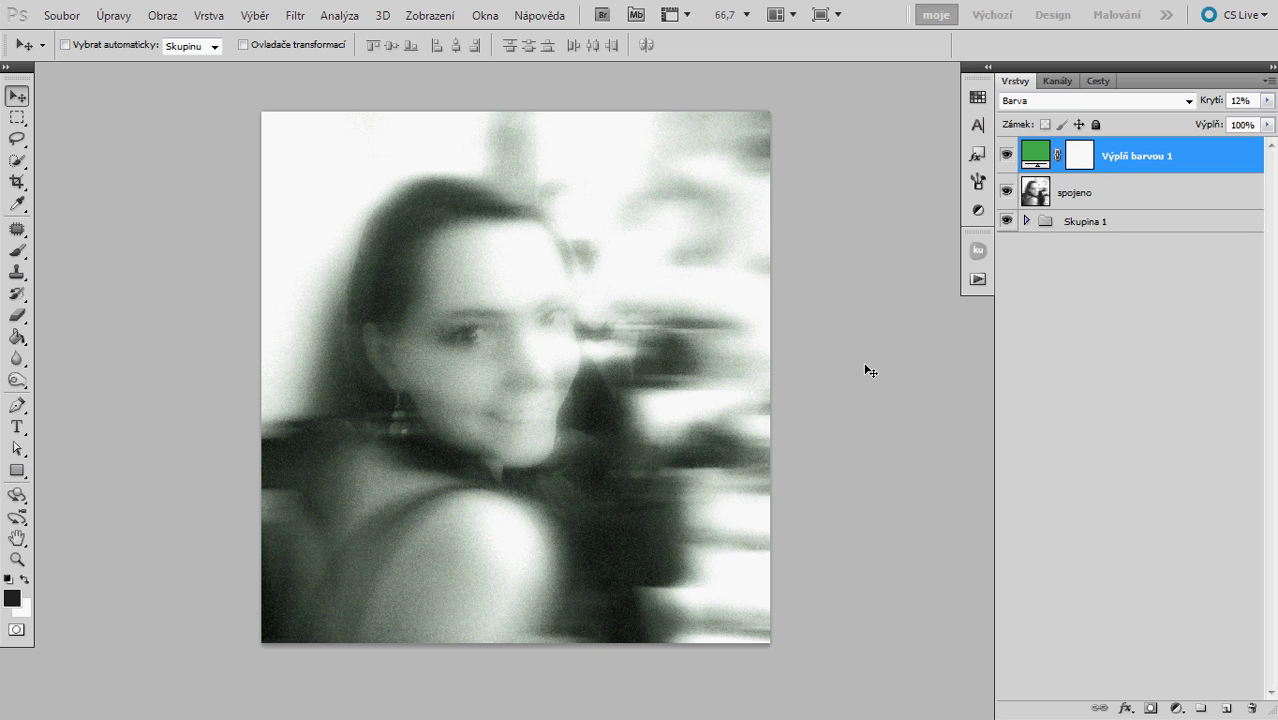
drag(674, 355, 668, 350)
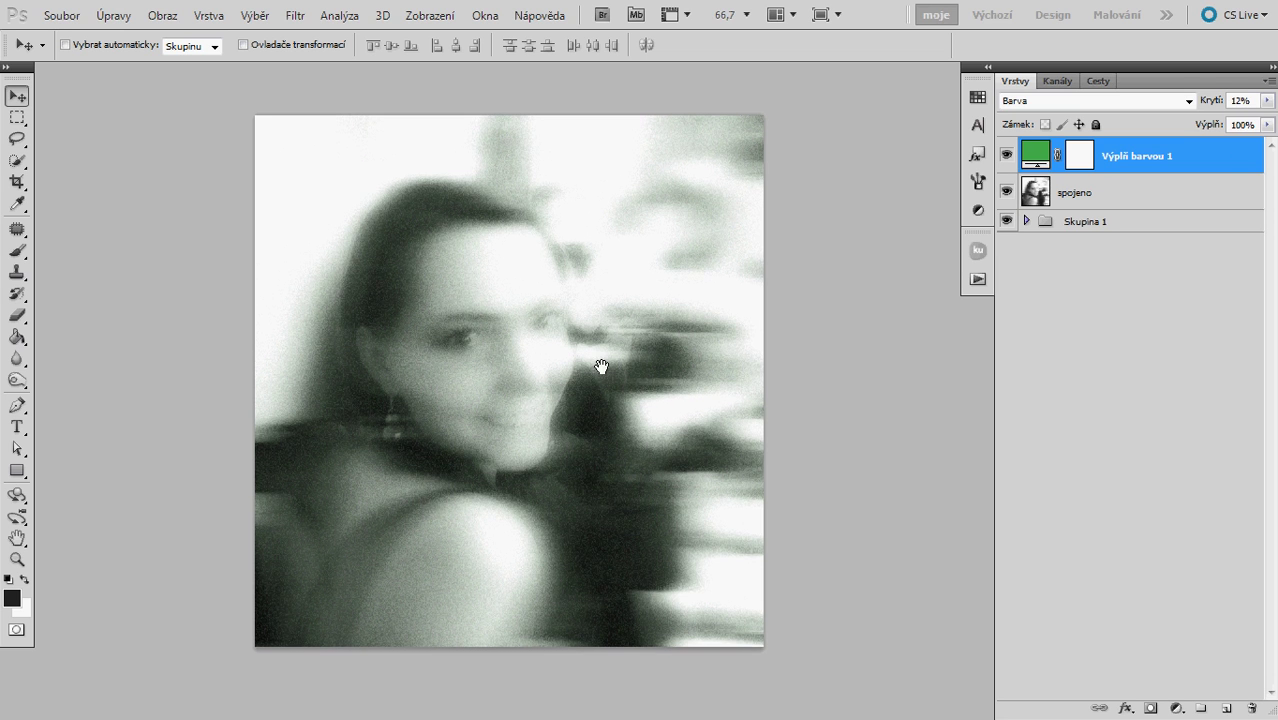
drag(596, 350, 598, 357)
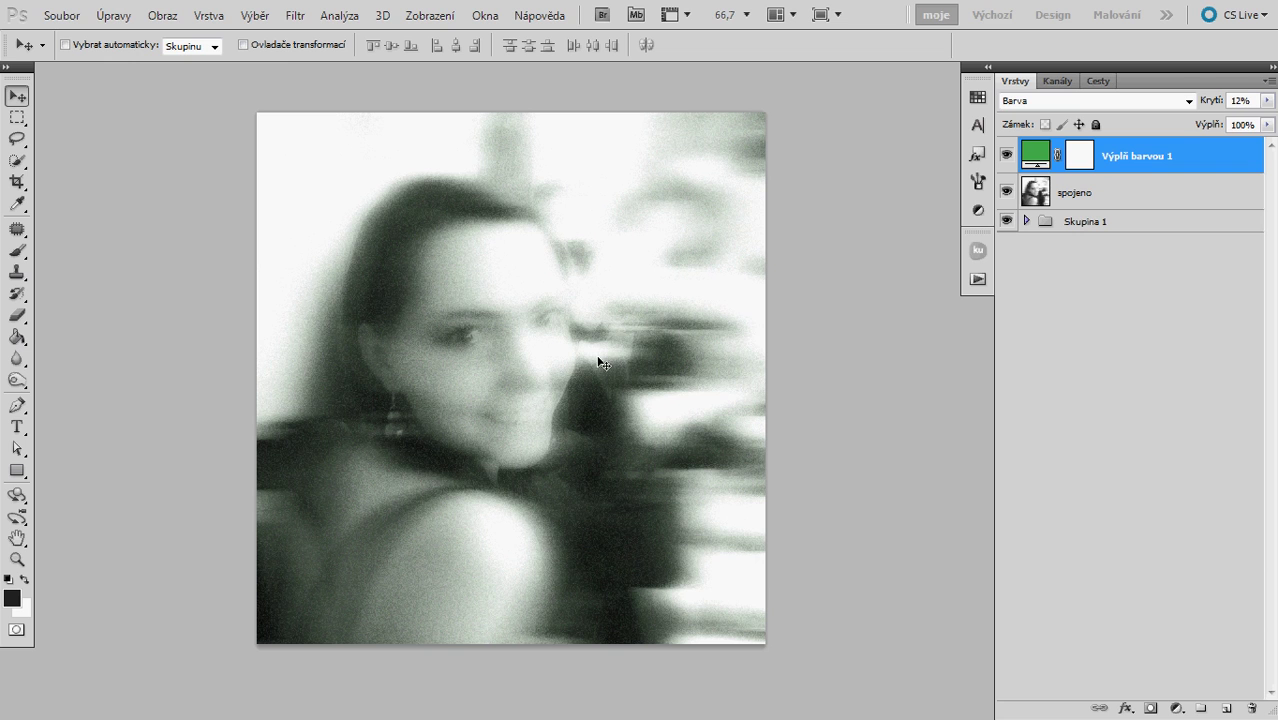